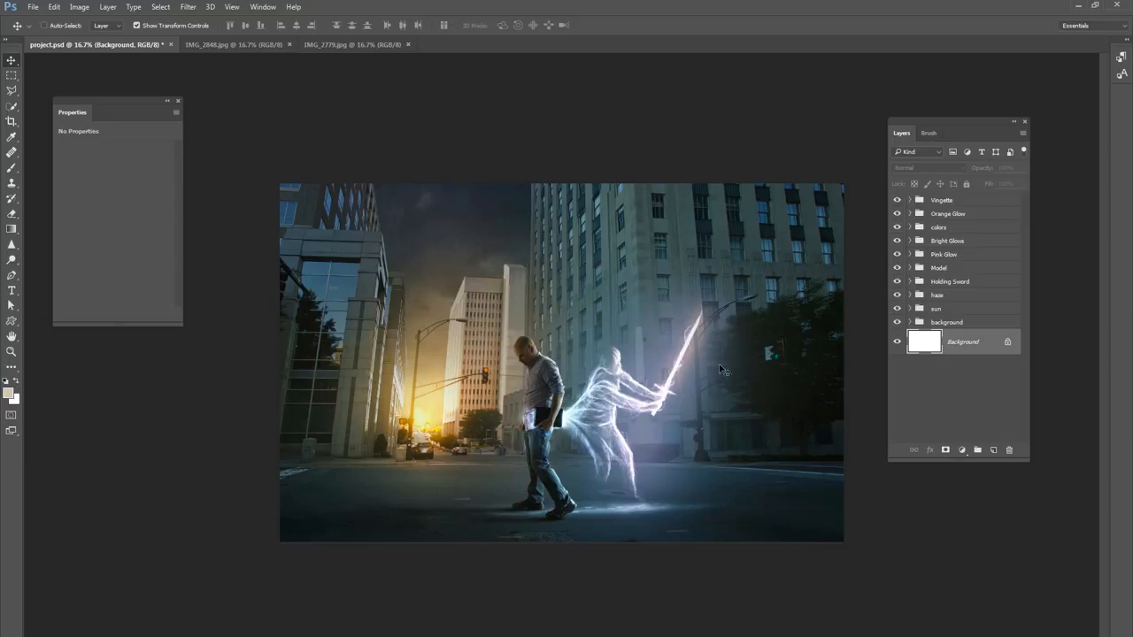
# - Hide all layer groups from haze up through Vingette, leaving the sun and background groups visible
pyautogui.moveTo(900, 294); pyautogui.dragTo(897, 201)
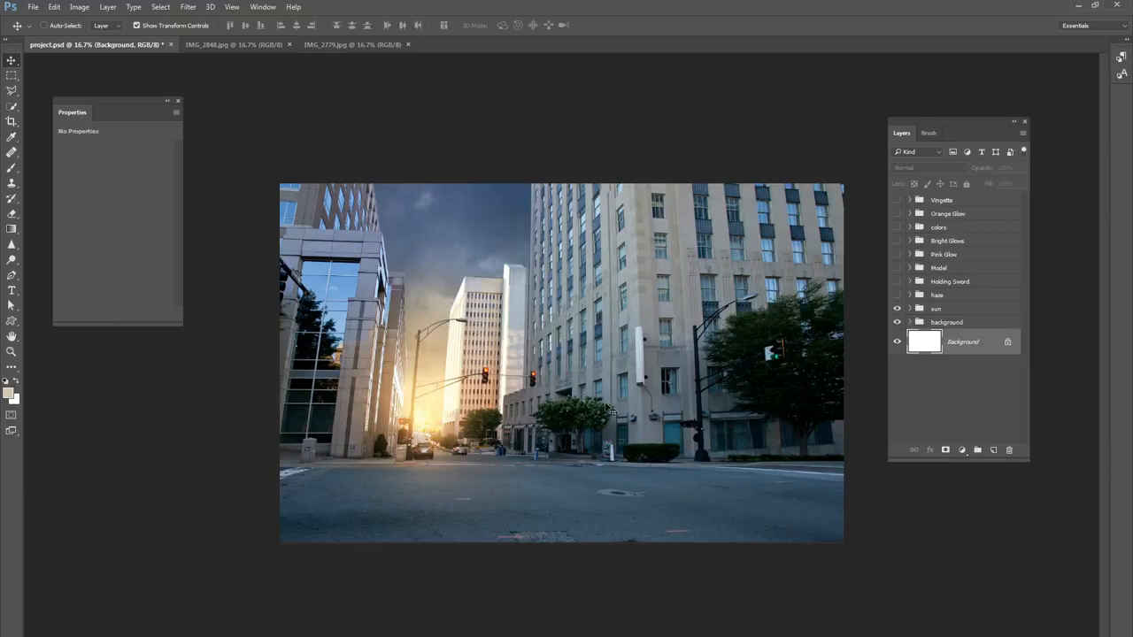
pyautogui.click(896, 308)
# - Look over the source photos IMG_2848.jpg and IMG_2779.jpg, and return to project.psd
pyautogui.click(255, 43)
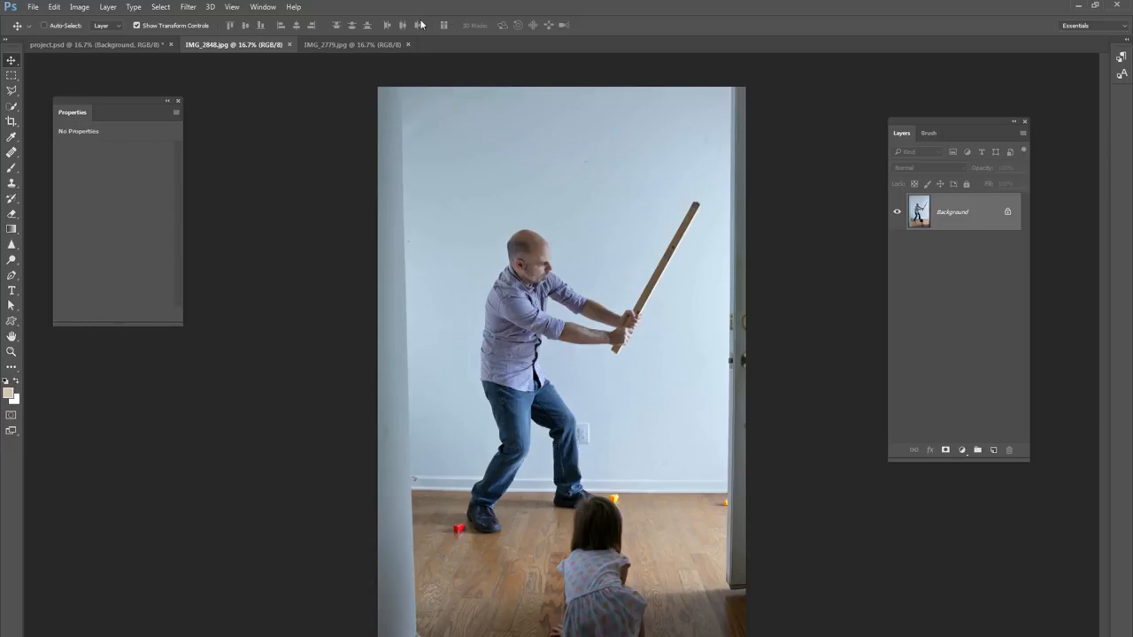
pyautogui.click(350, 44)
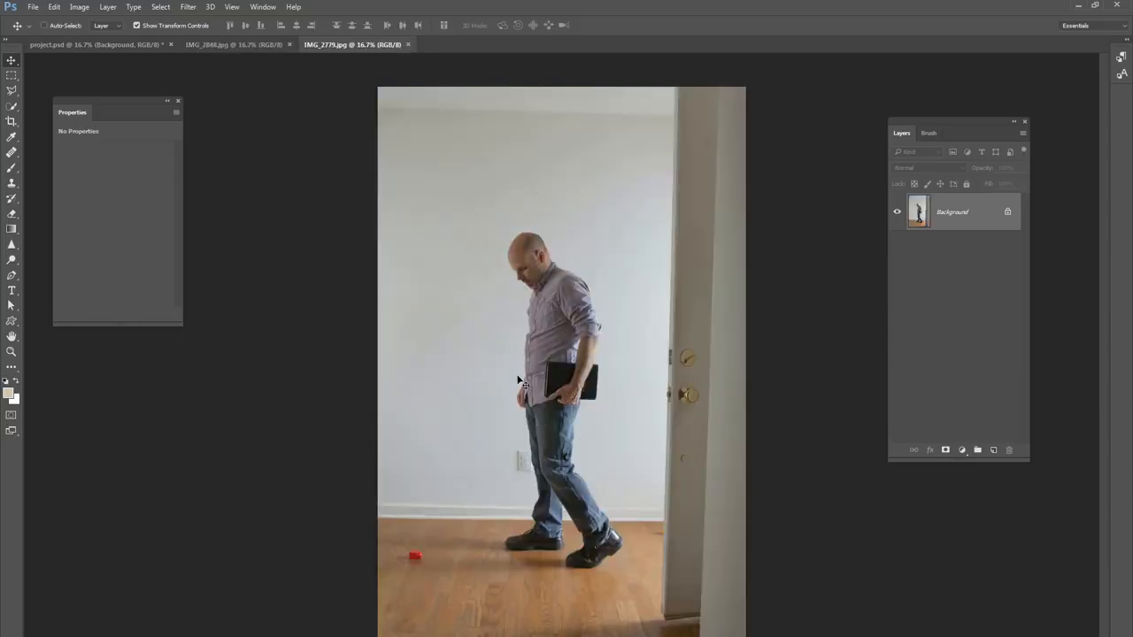
pyautogui.click(265, 45)
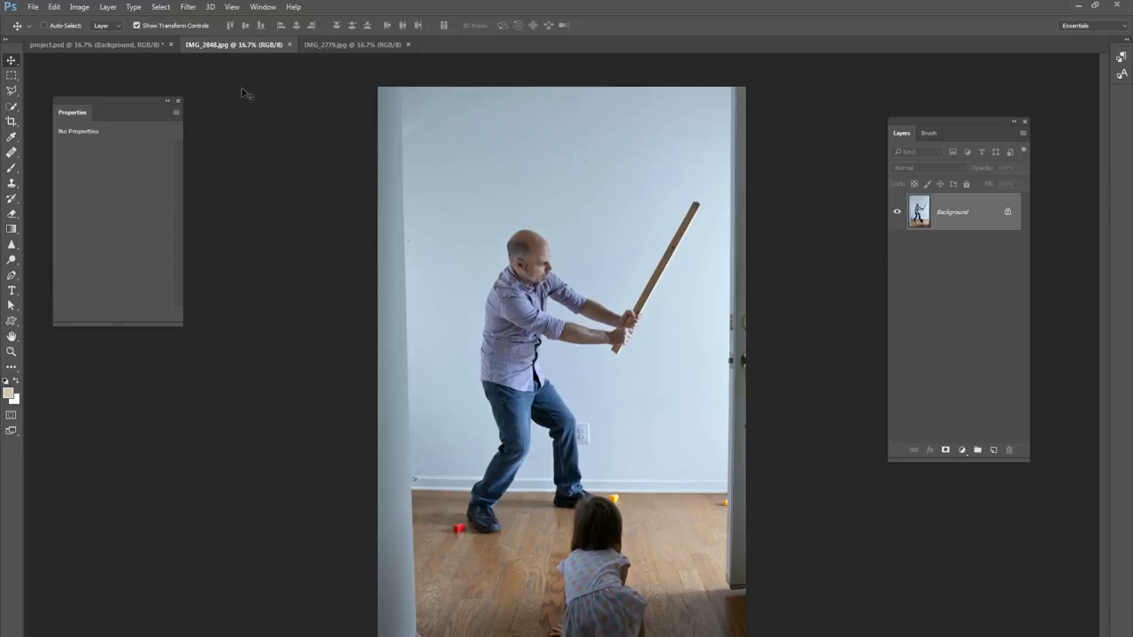
pyautogui.click(148, 46)
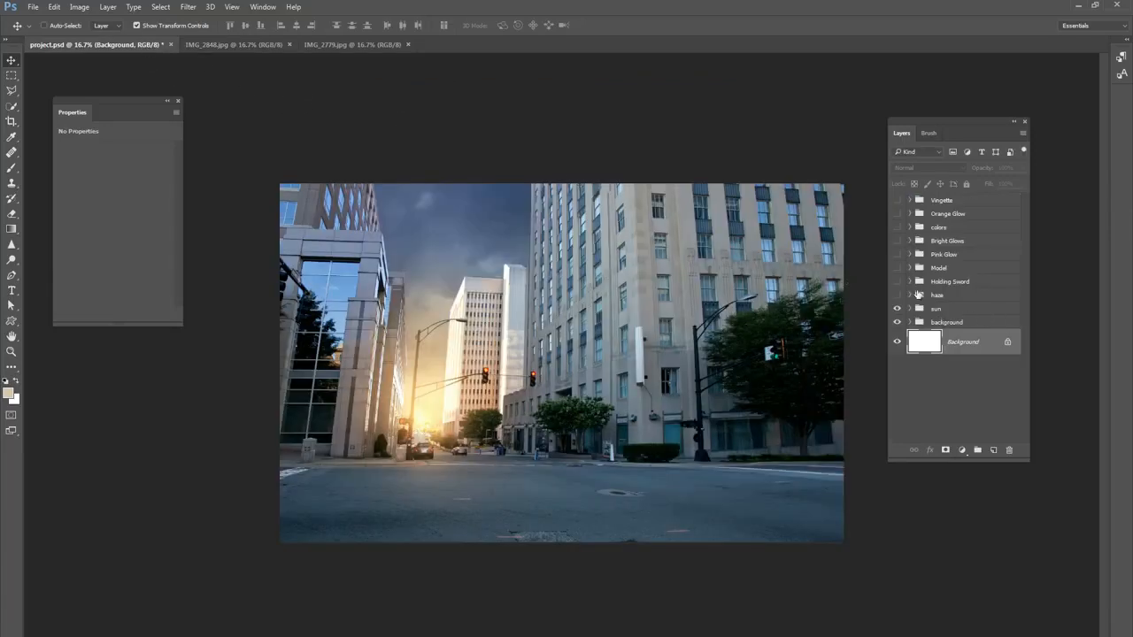
# - Expand the Model group and show only the walking man's cut-out, hiding its two clipped layers and the sadhow layer
pyautogui.click(909, 268)
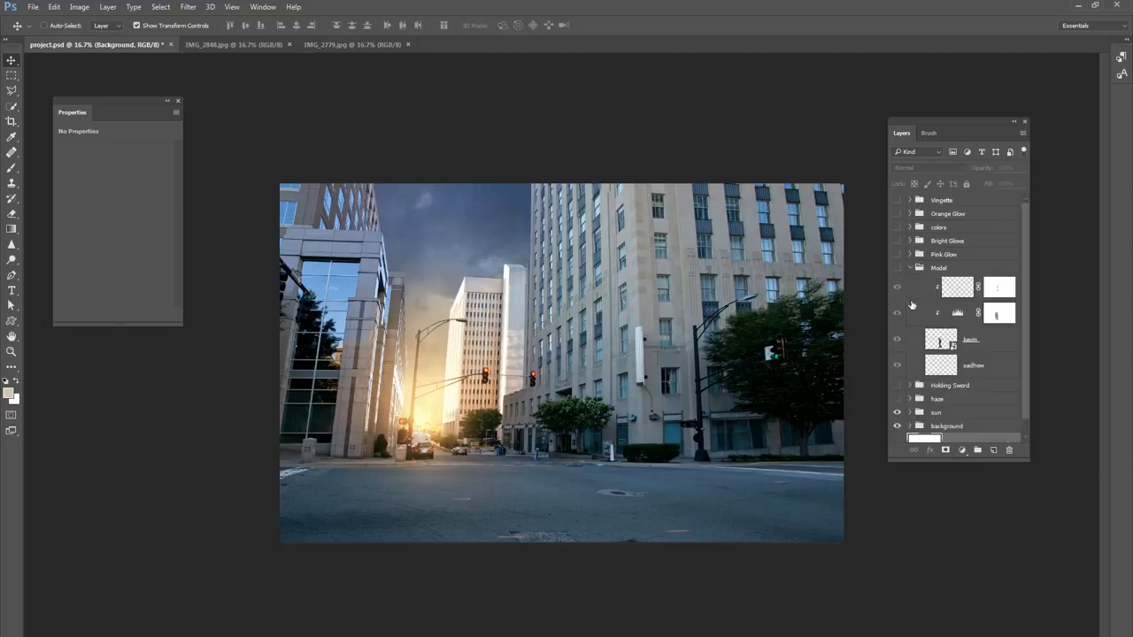
pyautogui.click(898, 313)
pyautogui.click(898, 312)
pyautogui.click(898, 293)
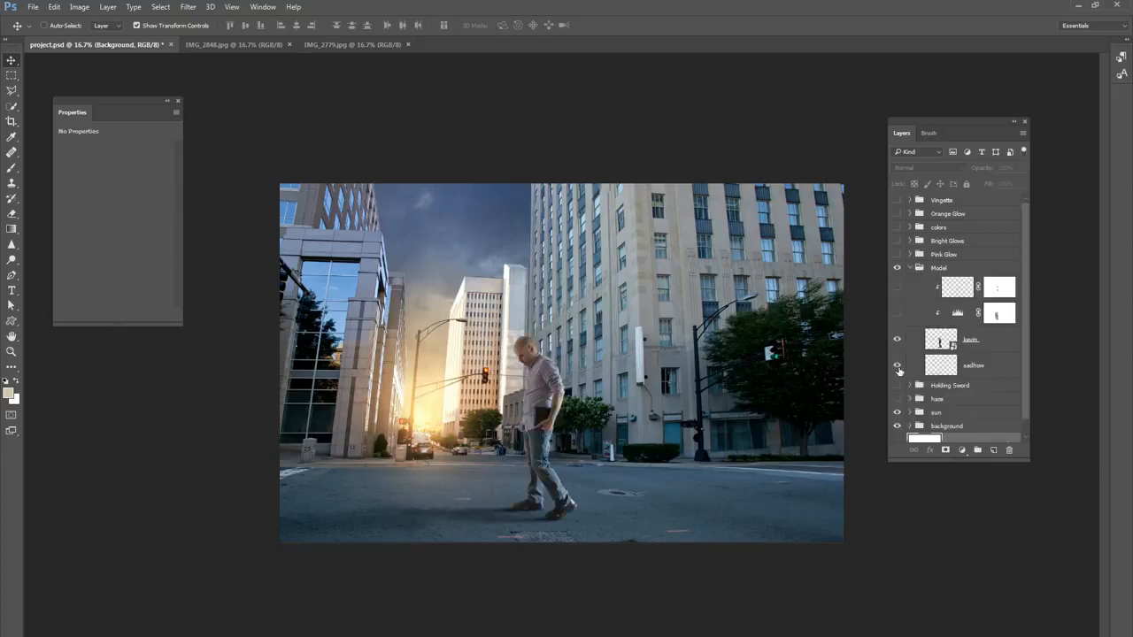
pyautogui.click(898, 365)
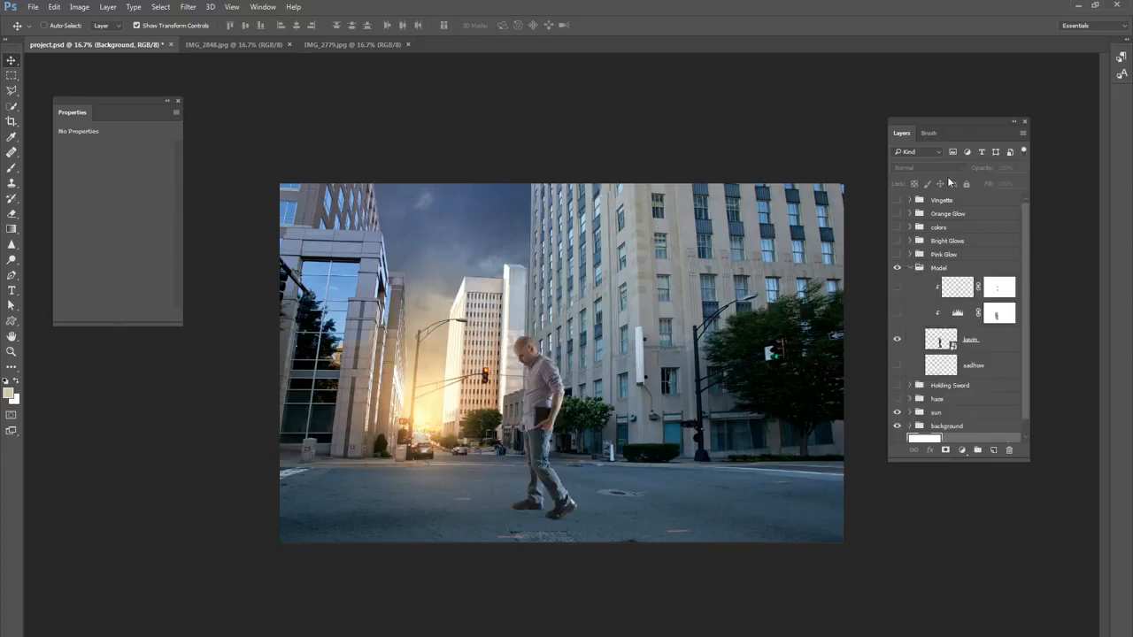
# - Show the sadhow layer beneath the walking man and select the man's smart object layer
pyautogui.hotkey('ctrl', '+')
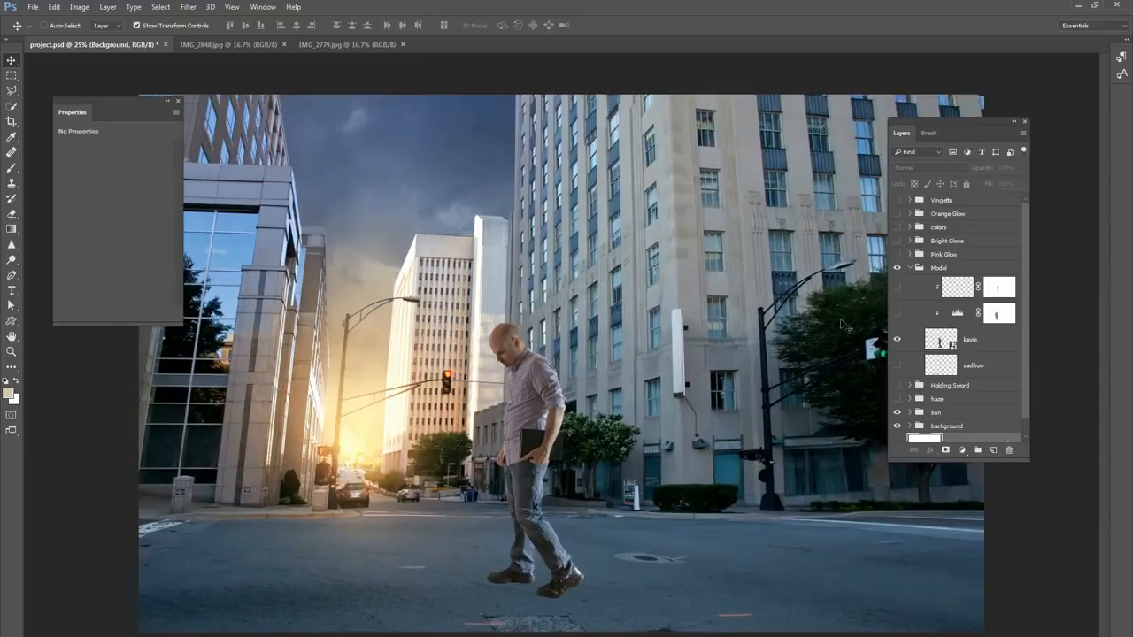
pyautogui.click(947, 268)
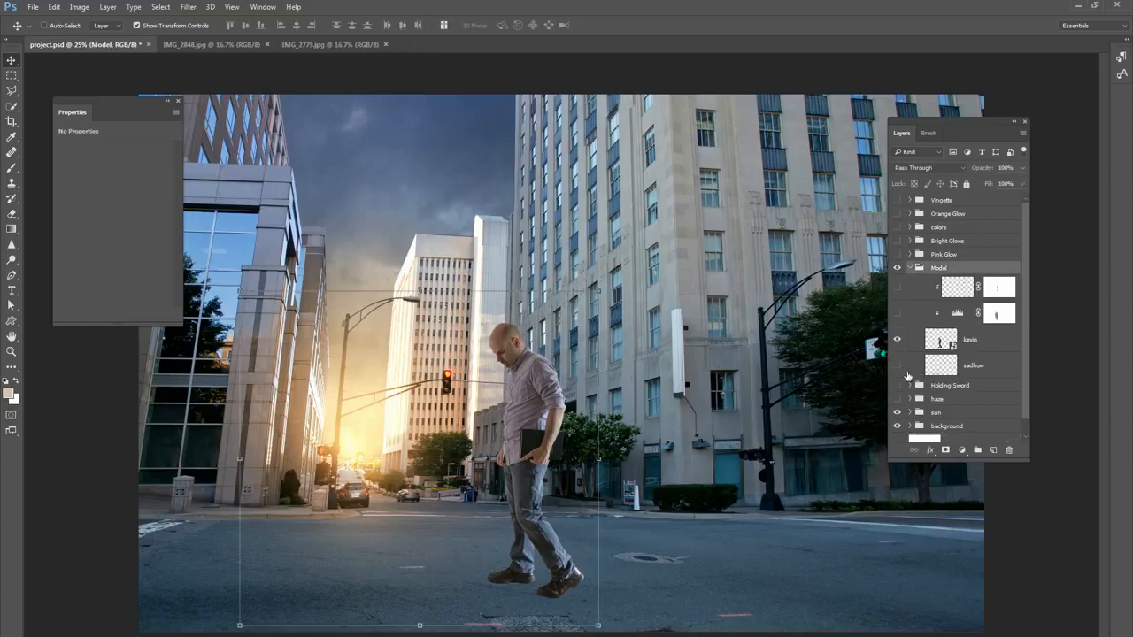
pyautogui.click(970, 370)
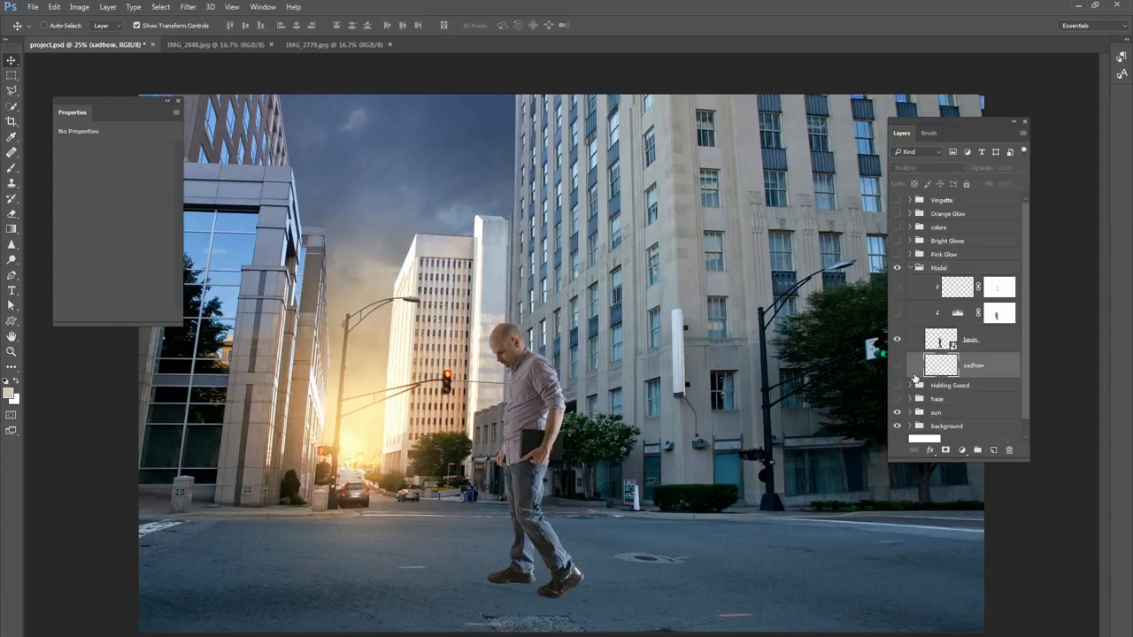
pyautogui.click(899, 370)
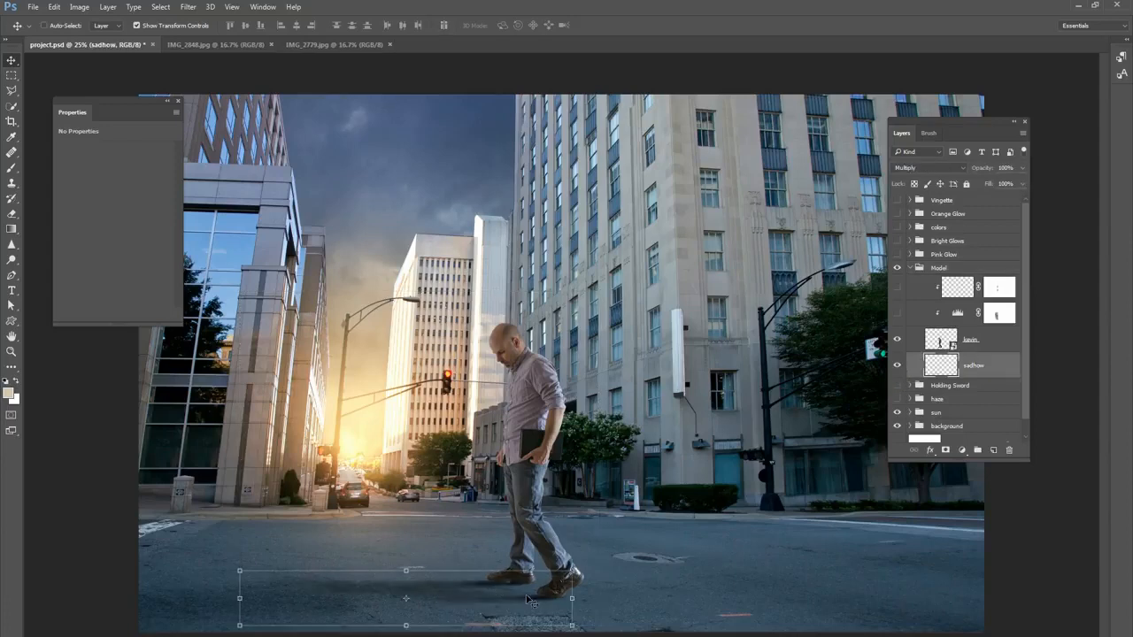
pyautogui.click(977, 385)
pyautogui.click(976, 385)
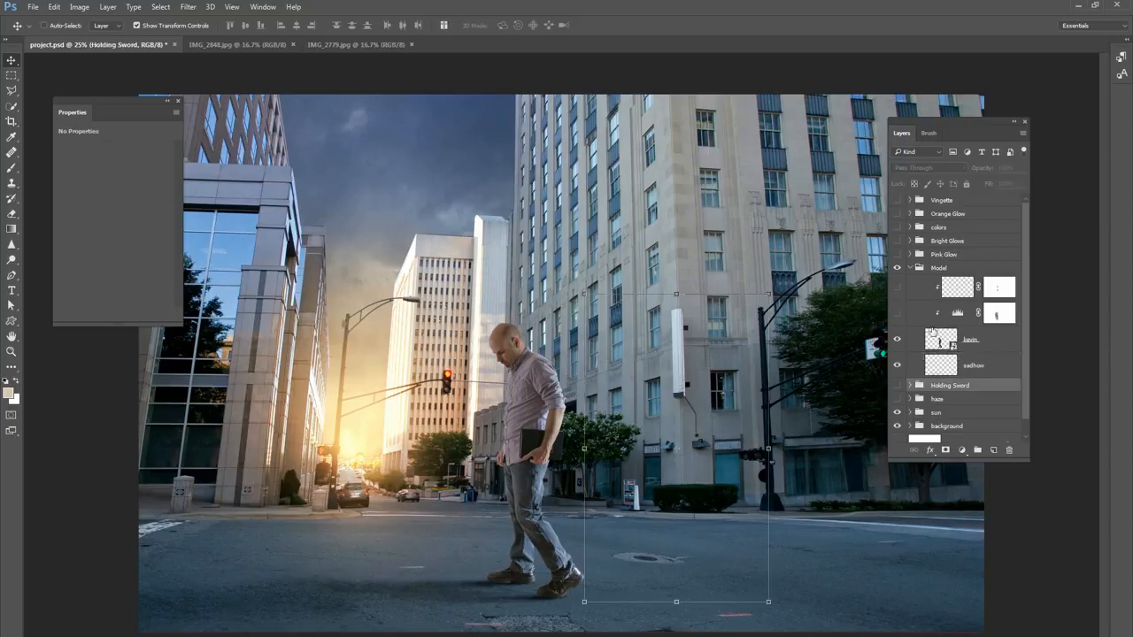
pyautogui.click(975, 343)
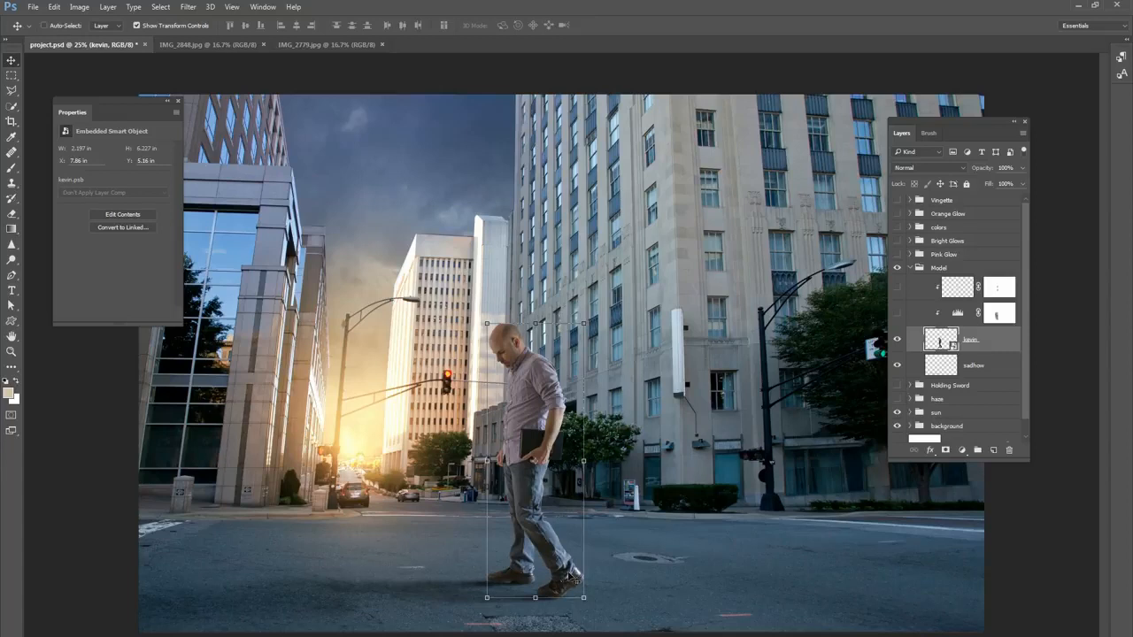
# - Show the two clipped correction layers above the walking man and collapse the Model group
pyautogui.click(897, 287)
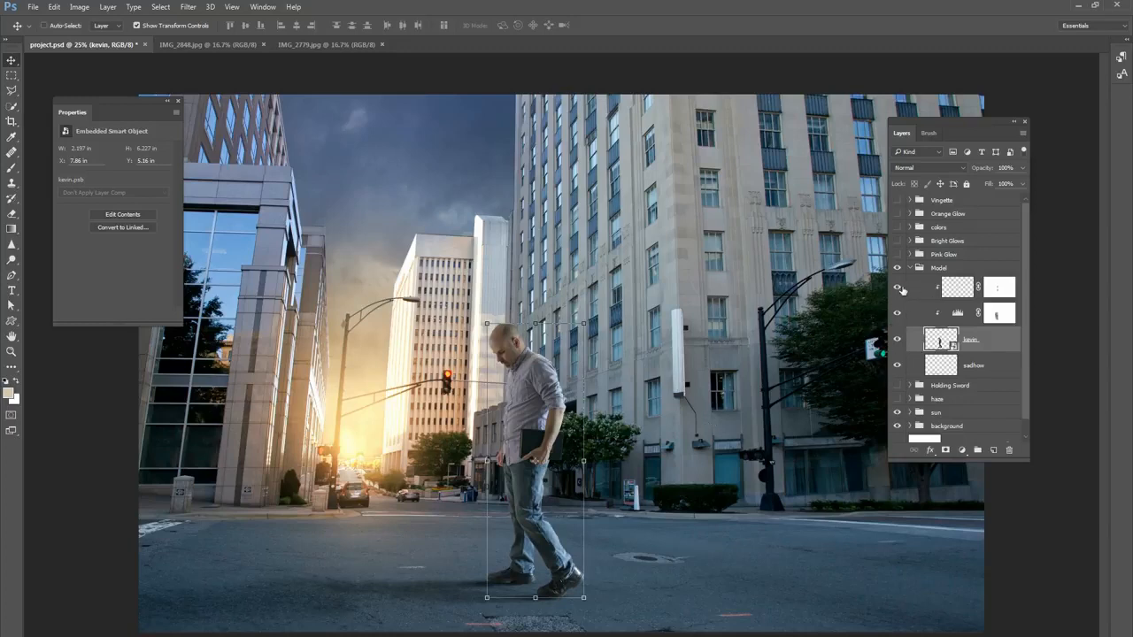
pyautogui.click(897, 288)
pyautogui.click(897, 288)
pyautogui.click(913, 270)
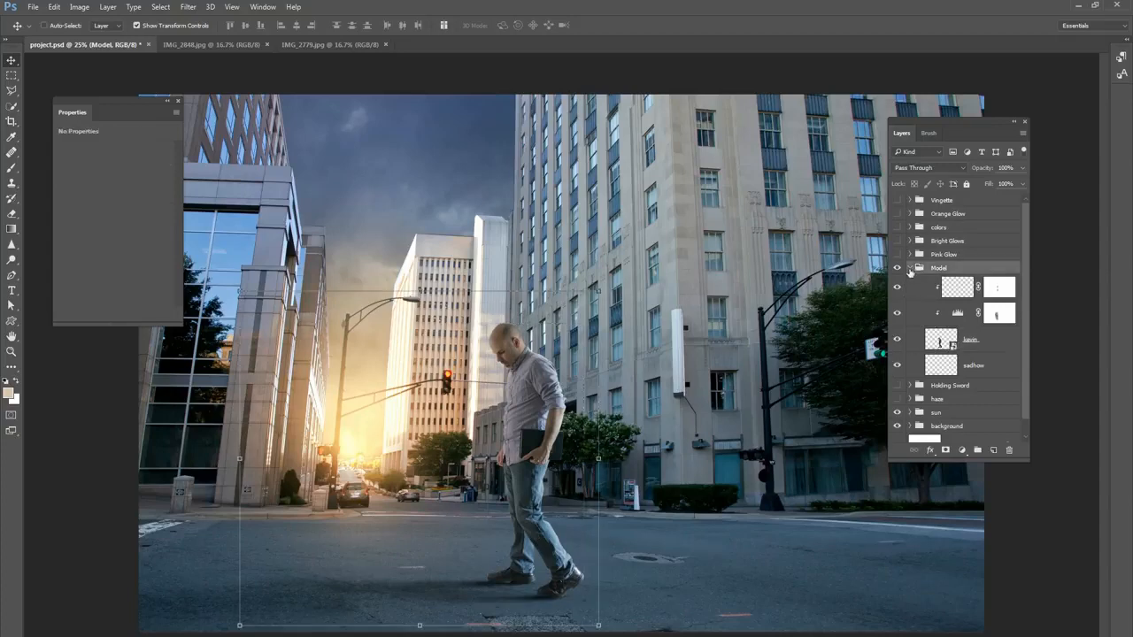
pyautogui.doubleClick(917, 269)
pyautogui.press('Escape')
pyautogui.click(909, 267)
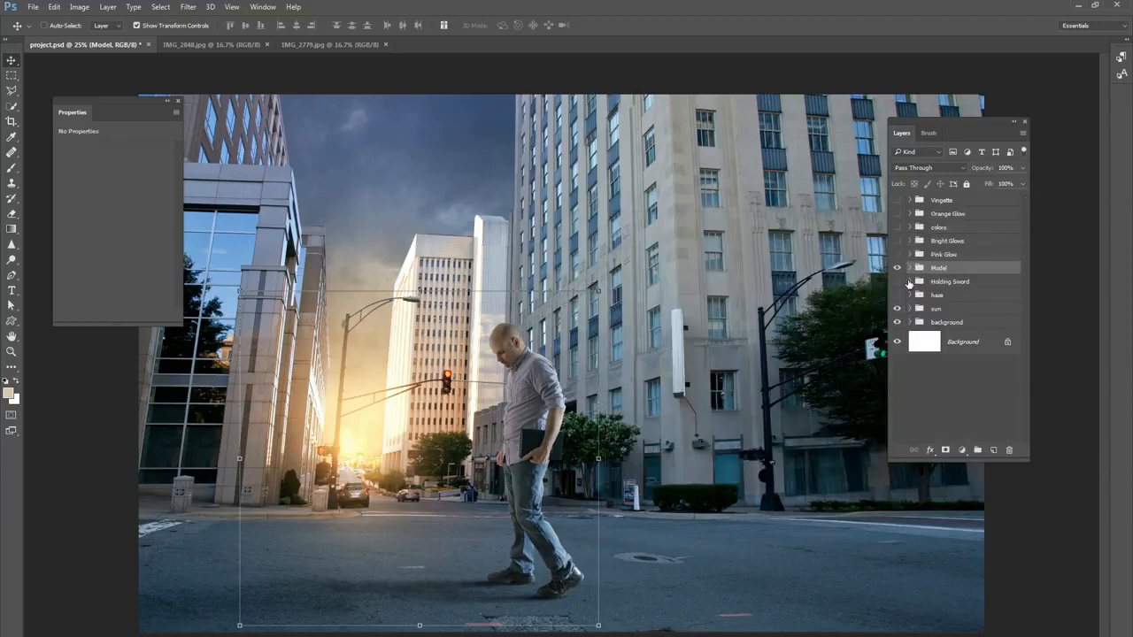
# - Expand the Holding Sword group and show only its Sword Outline layer, hiding the two masked layers below it
pyautogui.click(909, 282)
pyautogui.click(897, 329)
pyautogui.moveTo(898, 353); pyautogui.dragTo(898, 329)
pyautogui.click(899, 306)
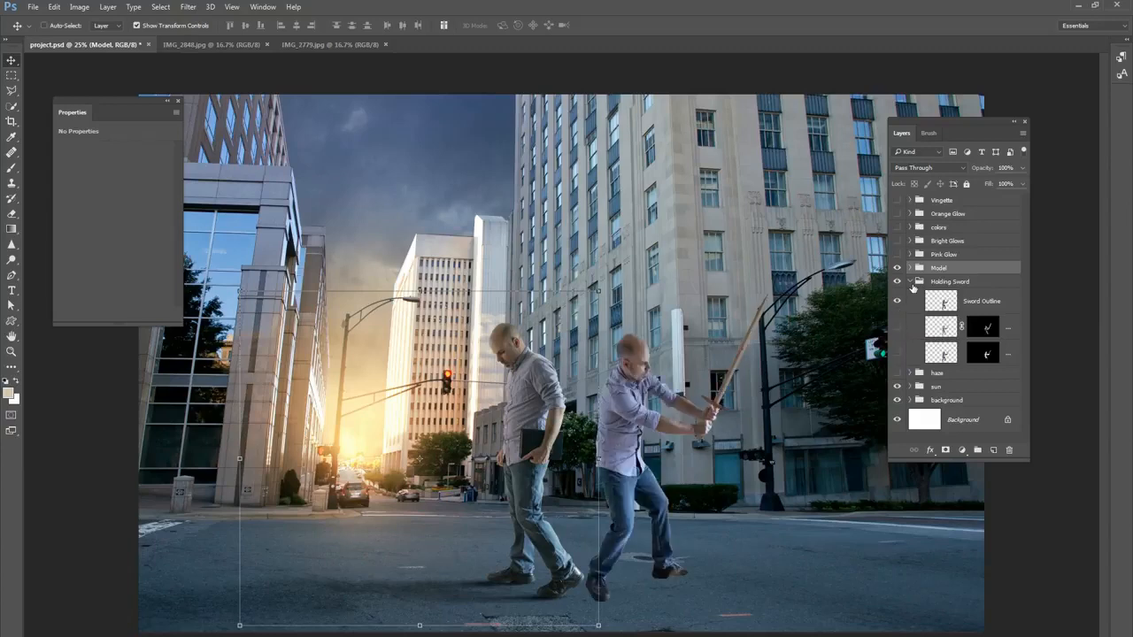
# - Examine the sword-holding figure and its wooden sword up close against the street background
pyautogui.hotkey('ctrl', '-')
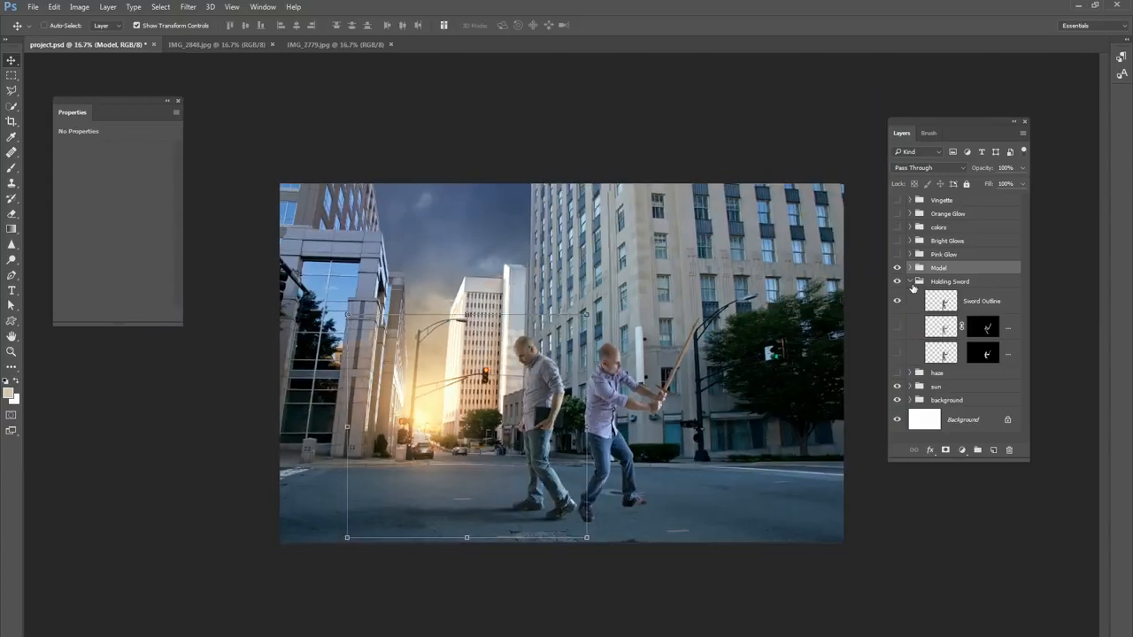
pyautogui.hotkey('ctrl', '+')
pyautogui.hotkey('ctrl', '+')
pyautogui.hotkey('ctrl', '+')
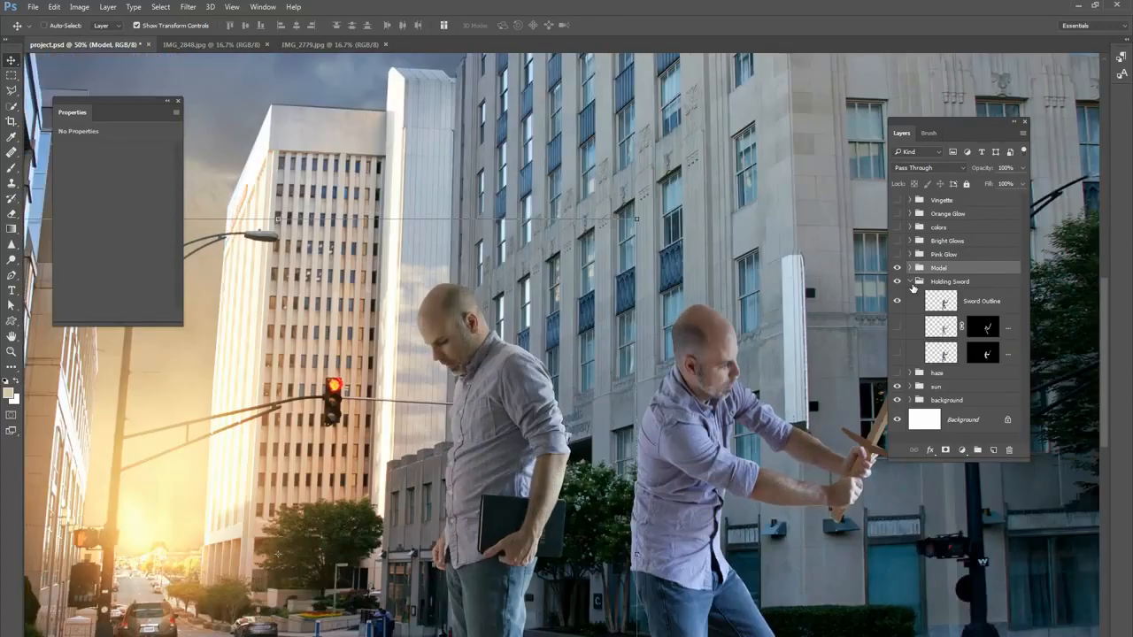
pyautogui.moveTo(863, 492); pyautogui.dragTo(598, 406)
pyautogui.hotkey('ctrl', '+')
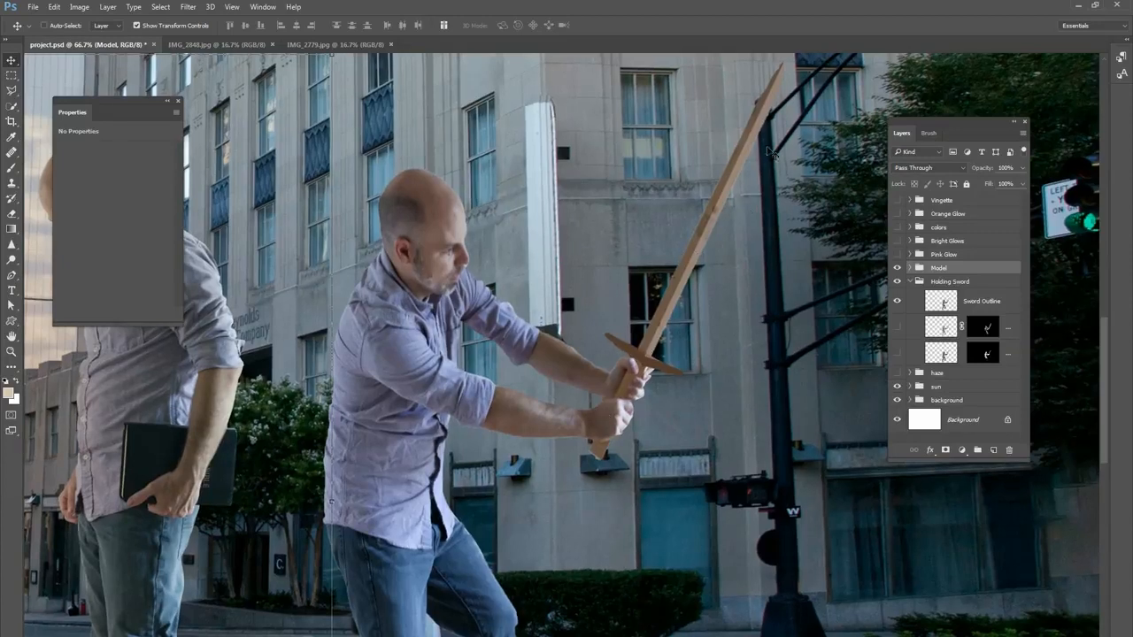
pyautogui.moveTo(740, 206); pyautogui.dragTo(688, 294)
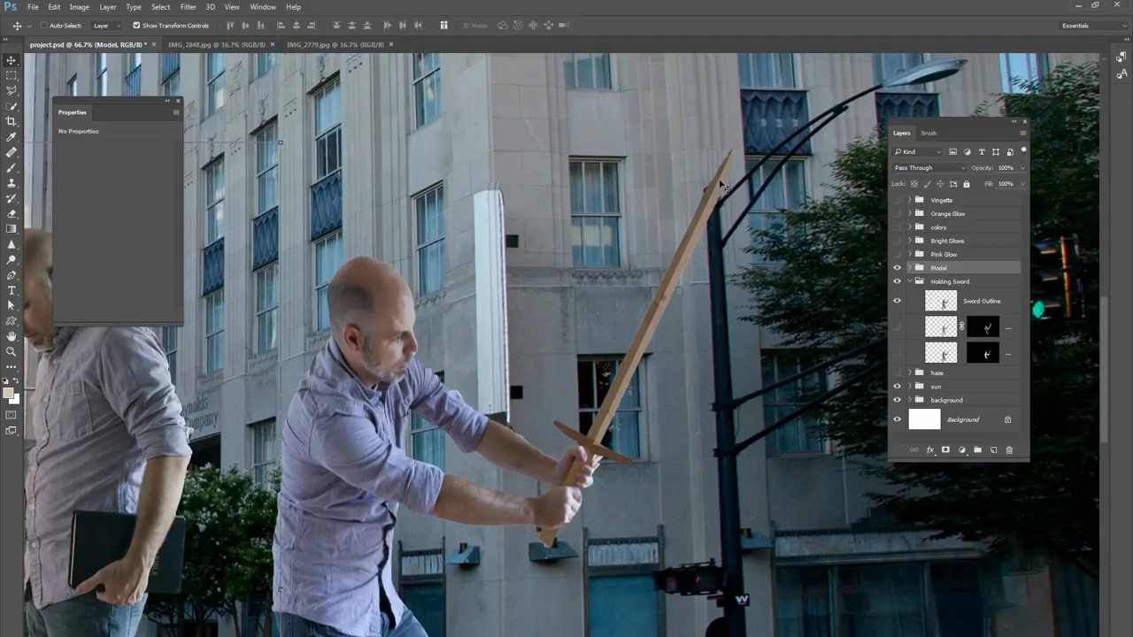
pyautogui.hotkey('ctrl', '-')
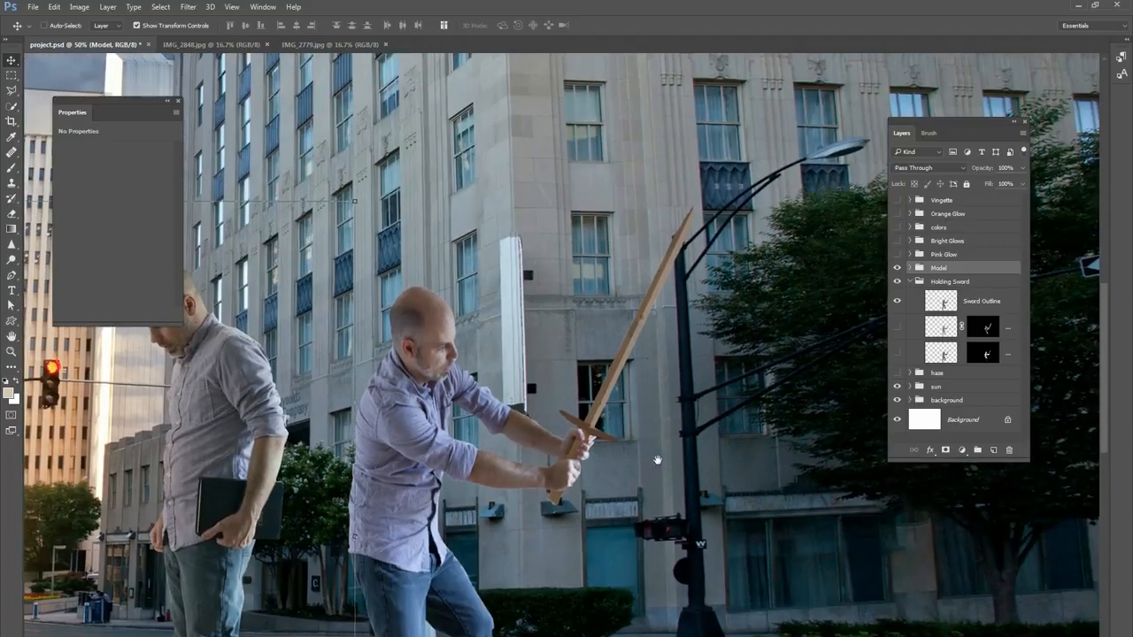
pyautogui.moveTo(641, 474); pyautogui.dragTo(702, 400)
pyautogui.hotkey('ctrl', '-')
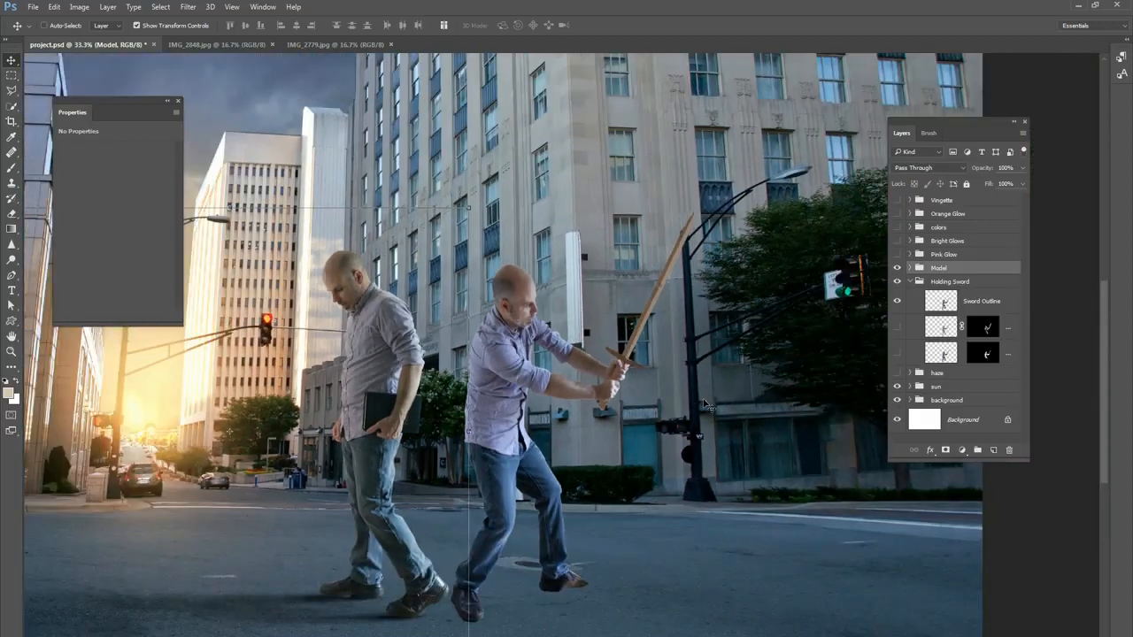
pyautogui.hotkey('ctrl', '-')
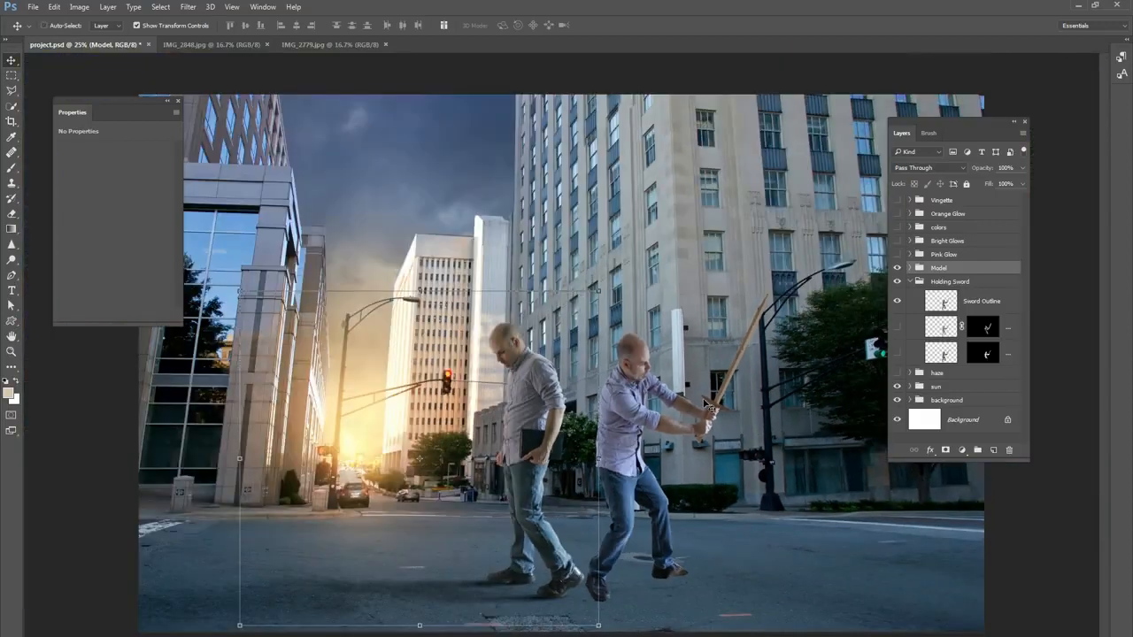
# - Hide the Sword Outline layer and show the lowest masked layer in the Holding Sword group
pyautogui.click(917, 306)
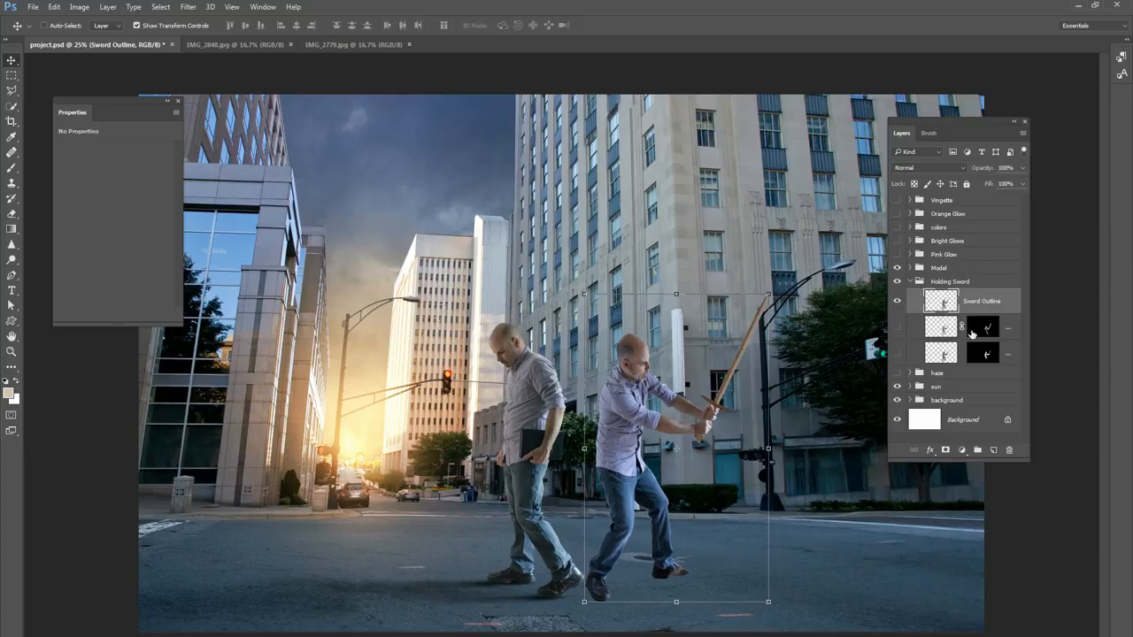
pyautogui.click(897, 301)
pyautogui.click(897, 353)
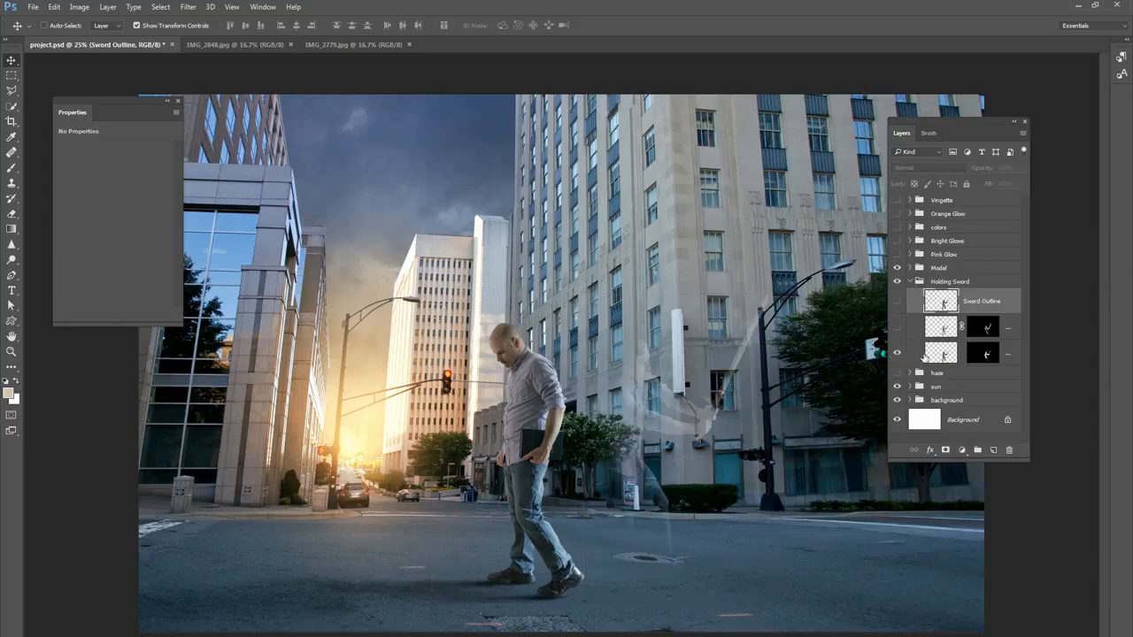
# - Set the lowest masked swordsman layer to Normal blending at 100% opacity and desaturate it
pyautogui.click(936, 355)
pyautogui.click(948, 169)
pyautogui.click(951, 178)
pyautogui.moveTo(1023, 169); pyautogui.dragTo(1046, 186)
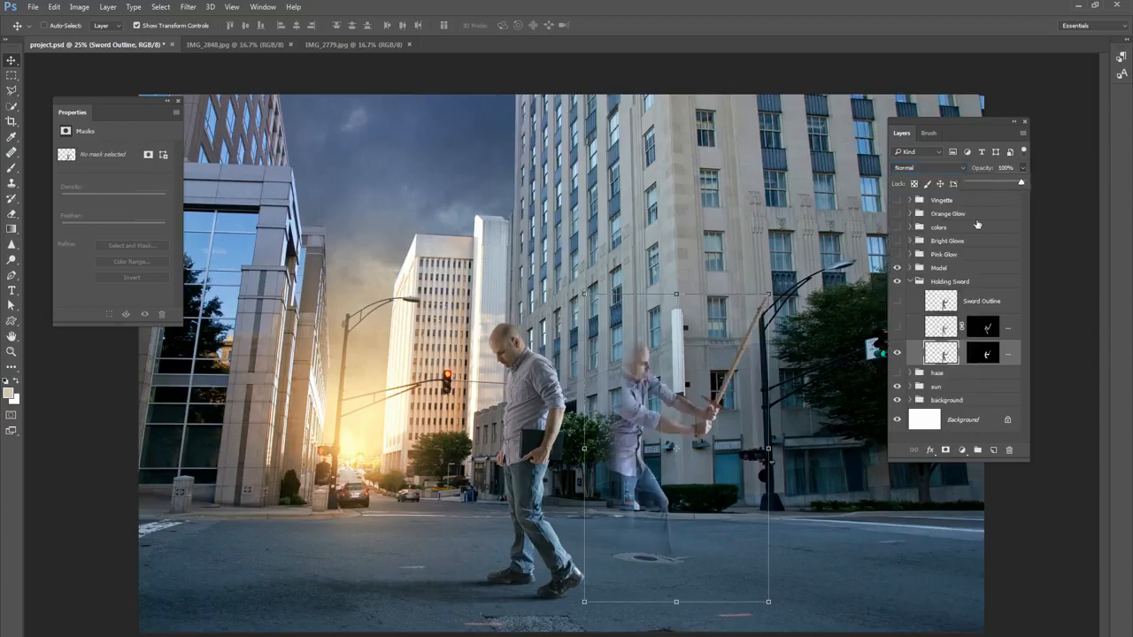
pyautogui.click(947, 354)
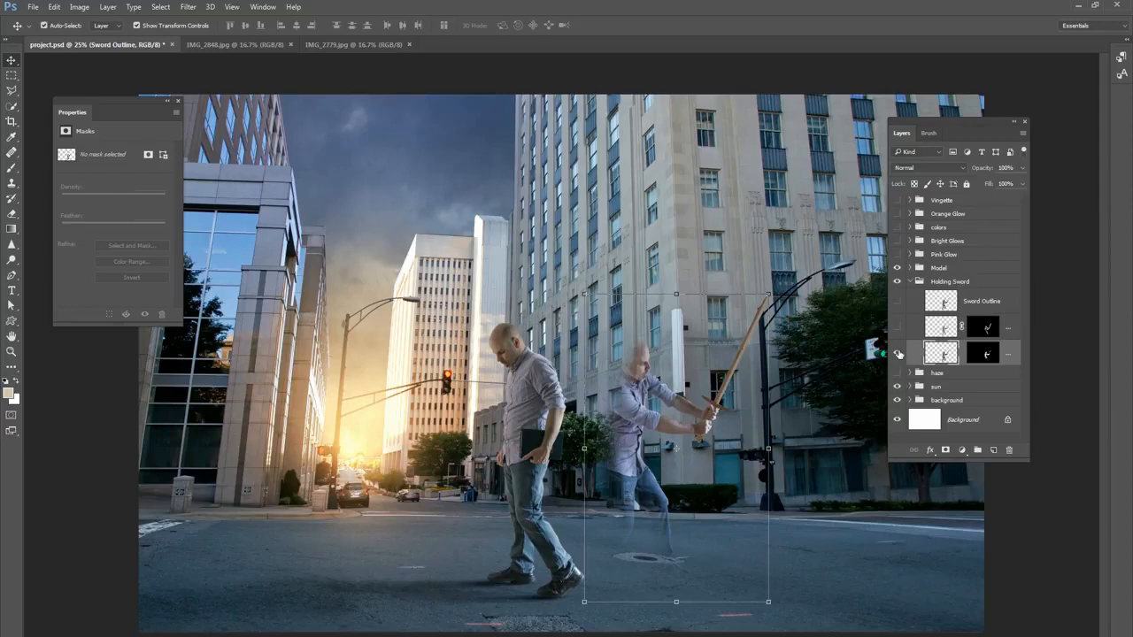
pyautogui.click(899, 354)
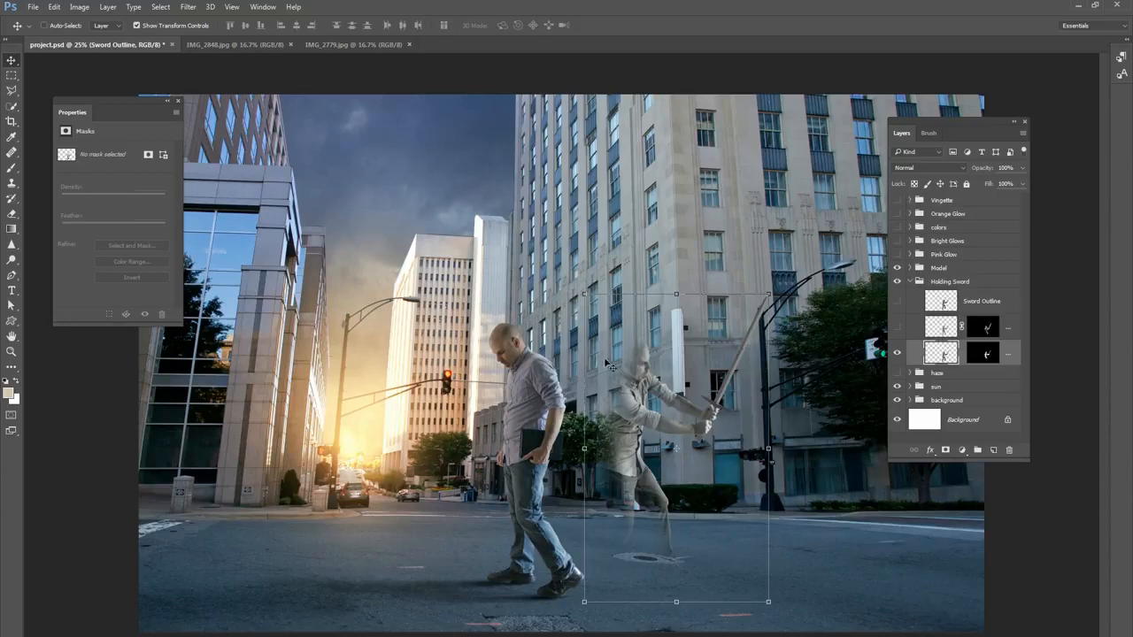
# - Show the masked sword copy layer and check its effect with the masked layer below it hidden and shown
pyautogui.click(940, 327)
pyautogui.click(897, 327)
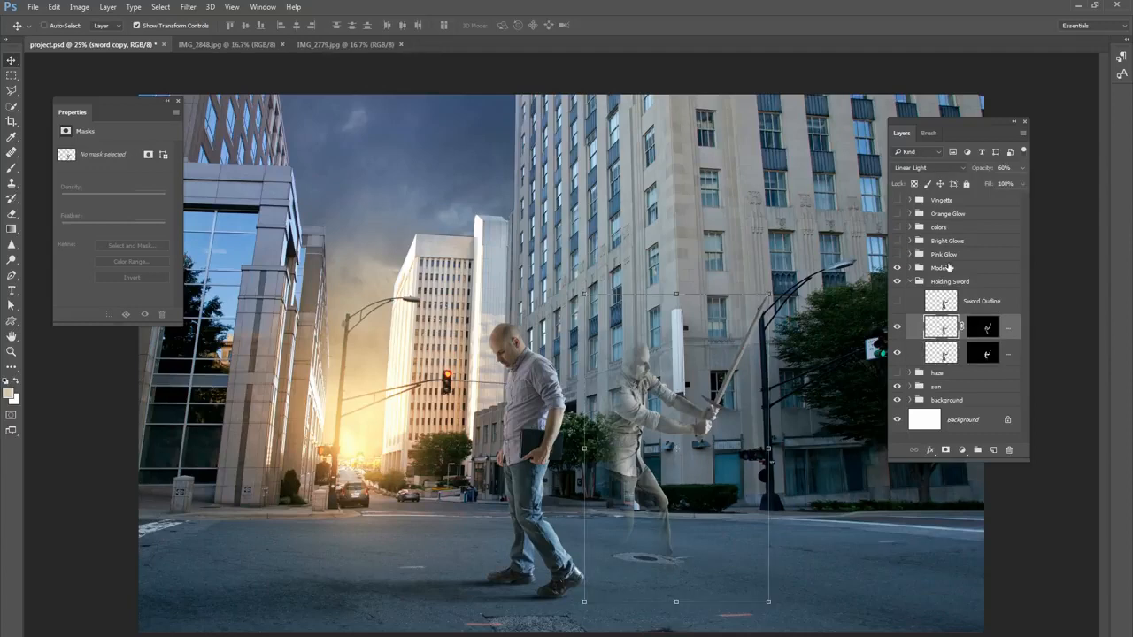
pyautogui.click(896, 353)
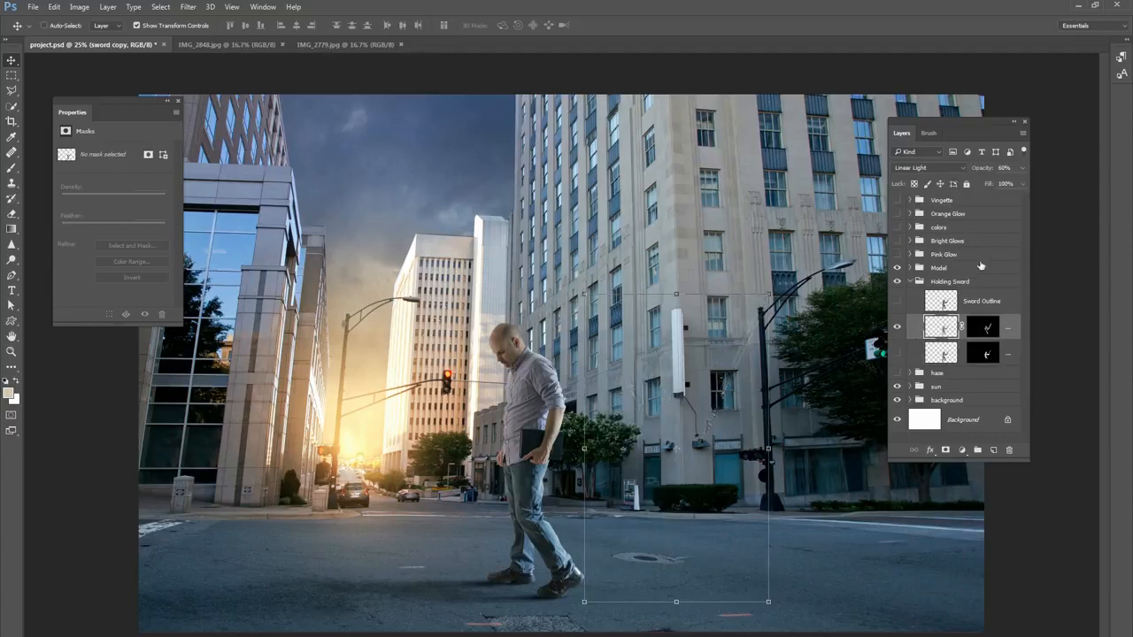
pyautogui.click(897, 353)
# - Set the lowest masked swordsman layer to Screen blending at about 52% opacity, and select the sword copy layer above it
pyautogui.click(945, 354)
pyautogui.click(955, 168)
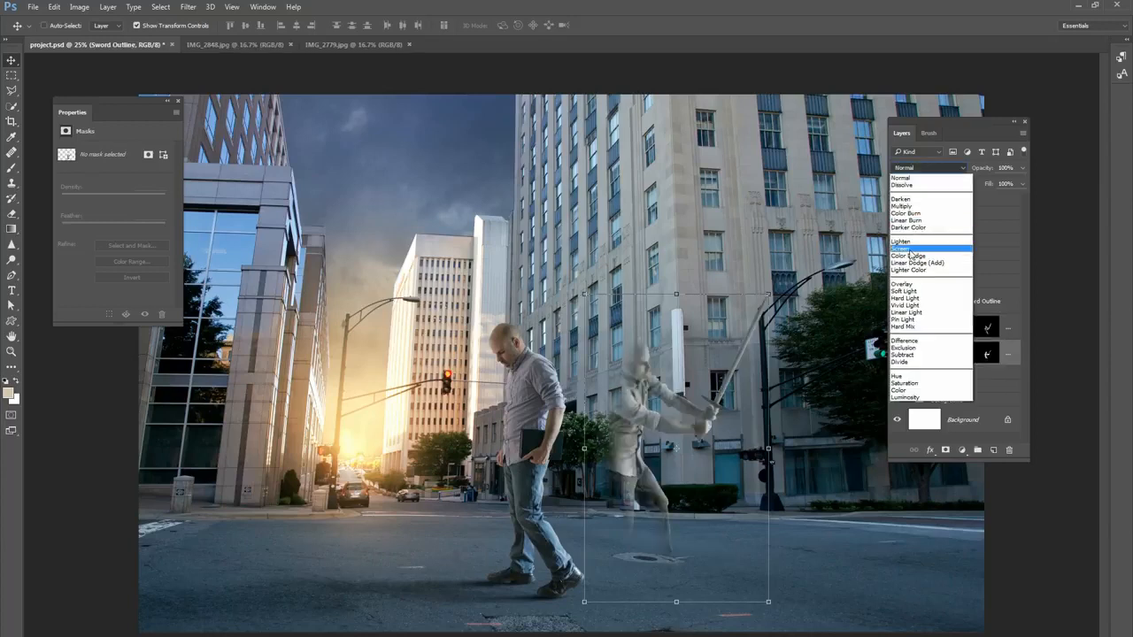
pyautogui.click(910, 249)
pyautogui.click(1022, 167)
pyautogui.moveTo(1023, 183); pyautogui.dragTo(1000, 186)
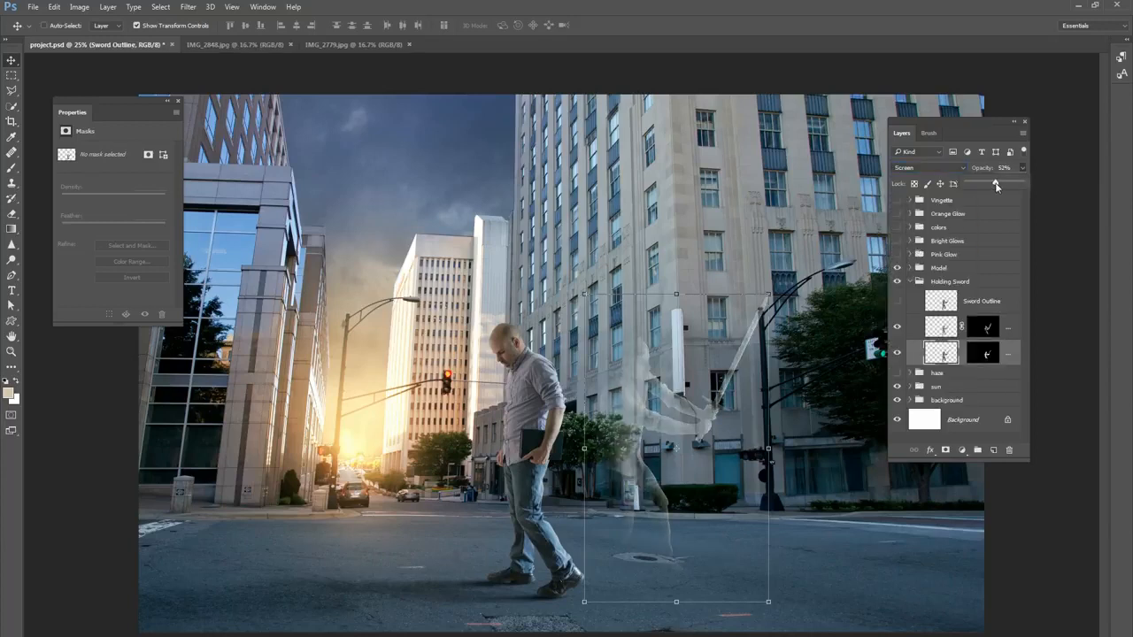
pyautogui.click(1010, 318)
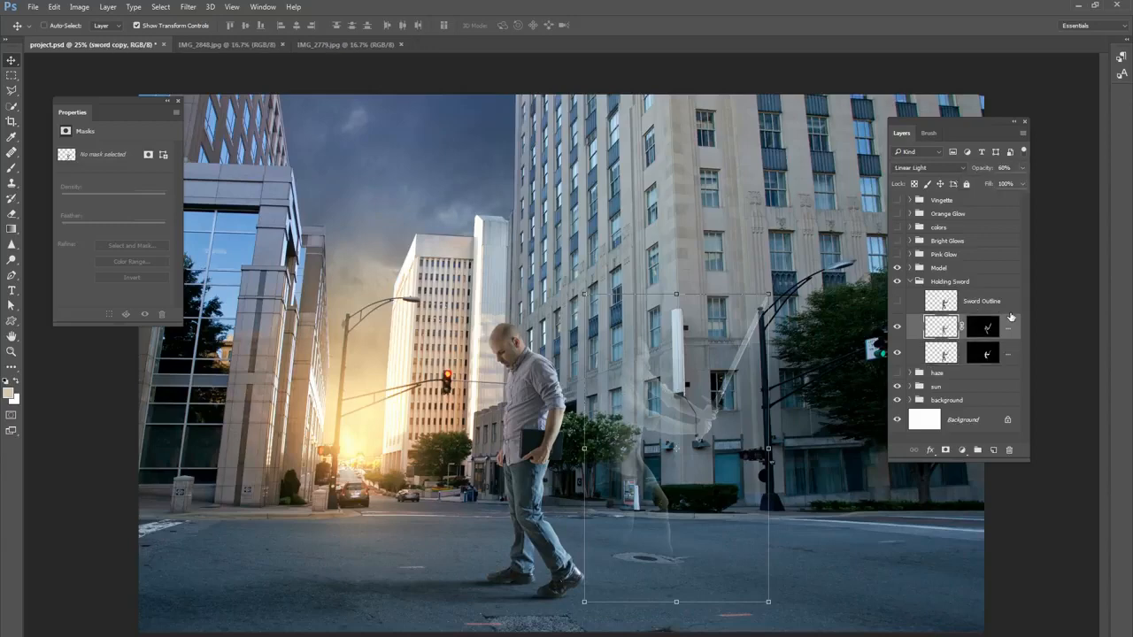
# - Hide the lowest masked swordsman layer and set the sword copy layer to Normal blending at 100% opacity
pyautogui.hotkey('ctrl', '+')
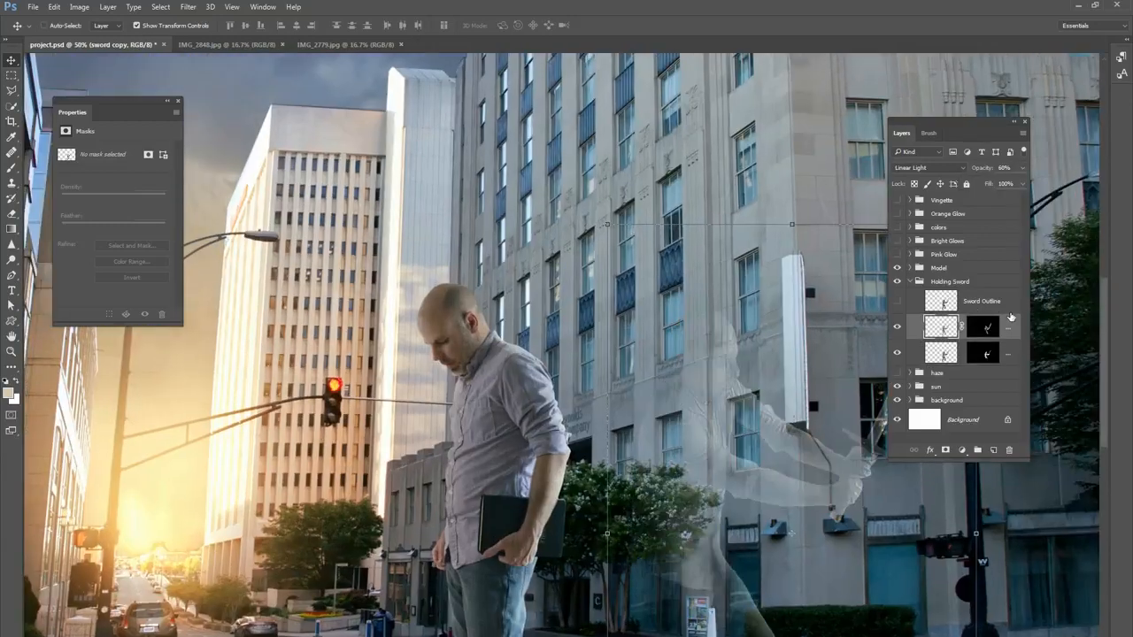
pyautogui.moveTo(1034, 540); pyautogui.dragTo(838, 424)
pyautogui.click(898, 354)
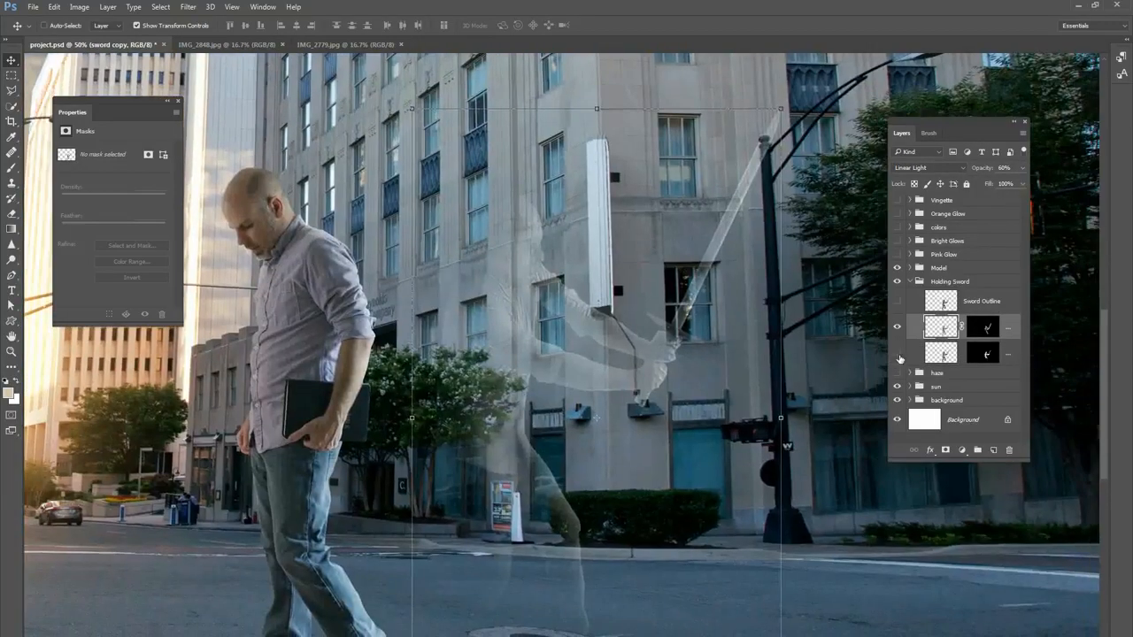
pyautogui.press('0')
pyautogui.rightClick(1024, 182)
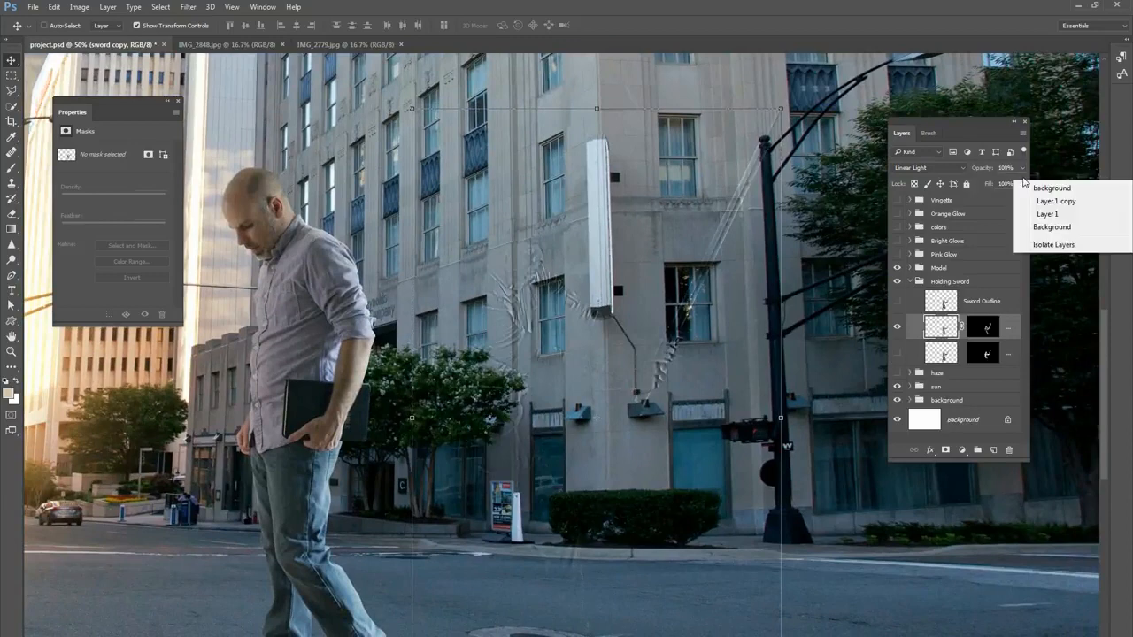
pyautogui.click(910, 163)
pyautogui.click(913, 167)
pyautogui.click(912, 177)
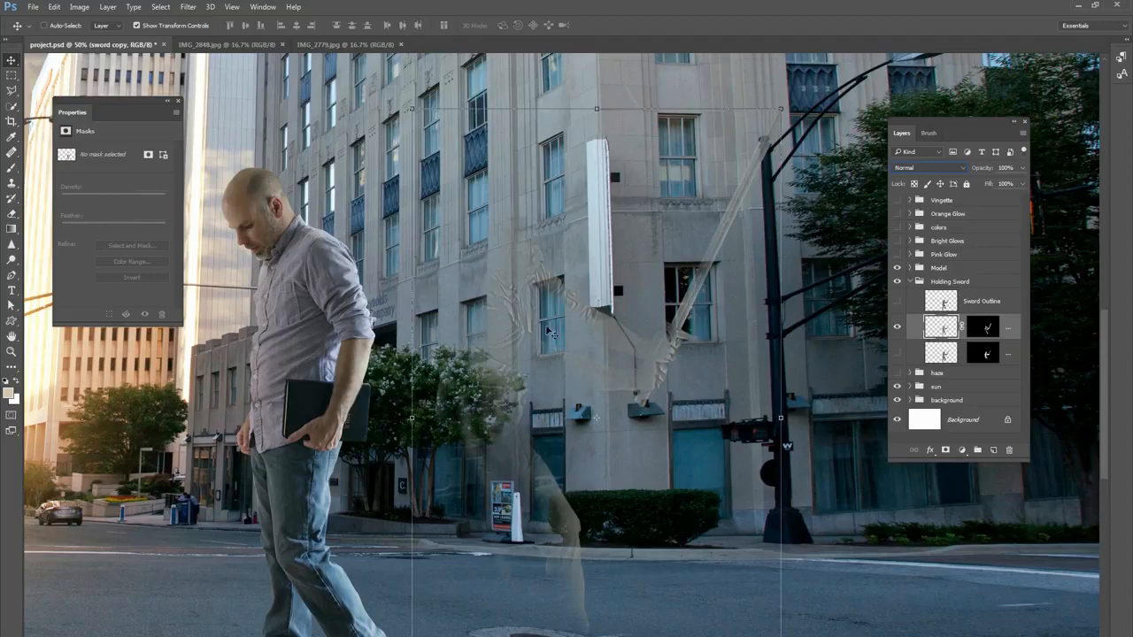
# - Set the sword copy layer to Linear Light blending at about 52% opacity and show the masked layer below it
pyautogui.click(916, 168)
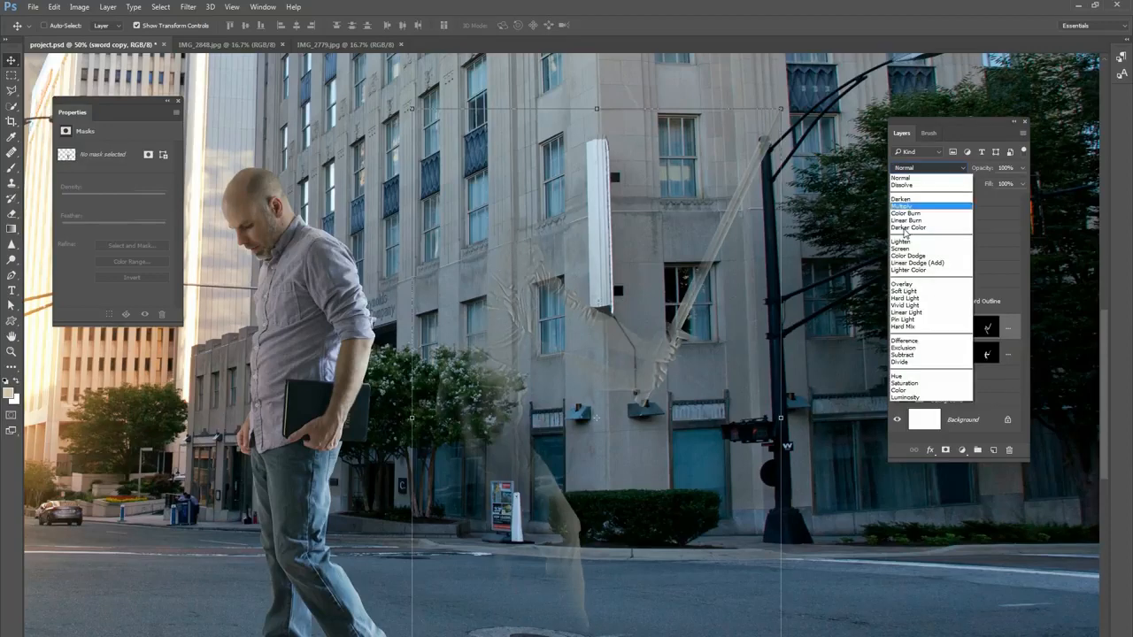
pyautogui.click(906, 312)
pyautogui.click(1020, 184)
pyautogui.moveTo(1000, 184); pyautogui.dragTo(997, 187)
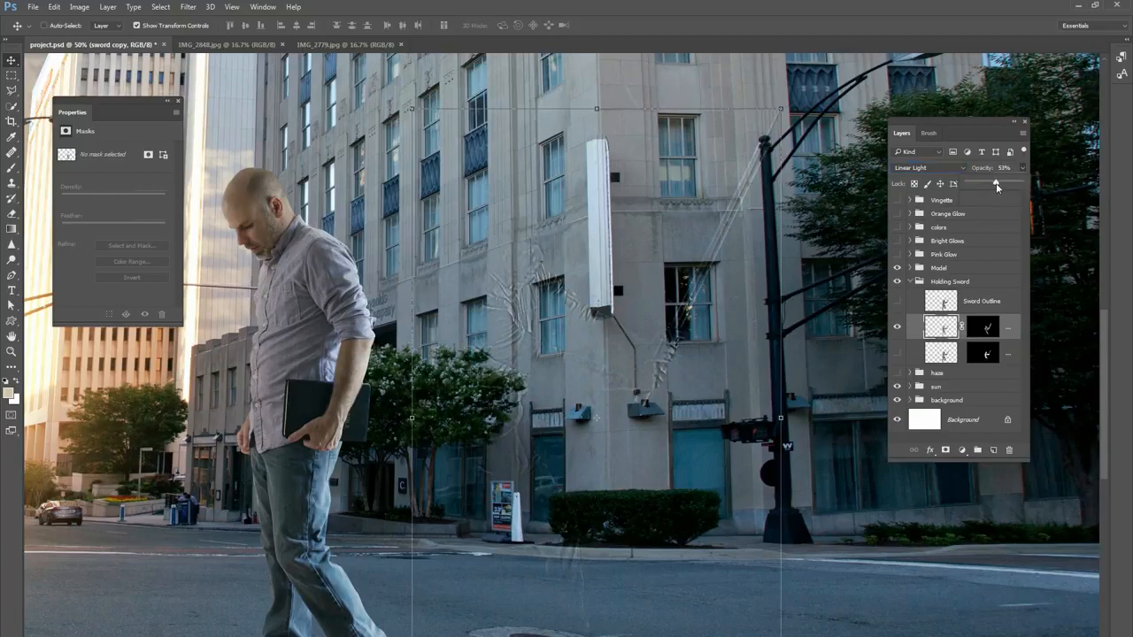
pyautogui.click(896, 353)
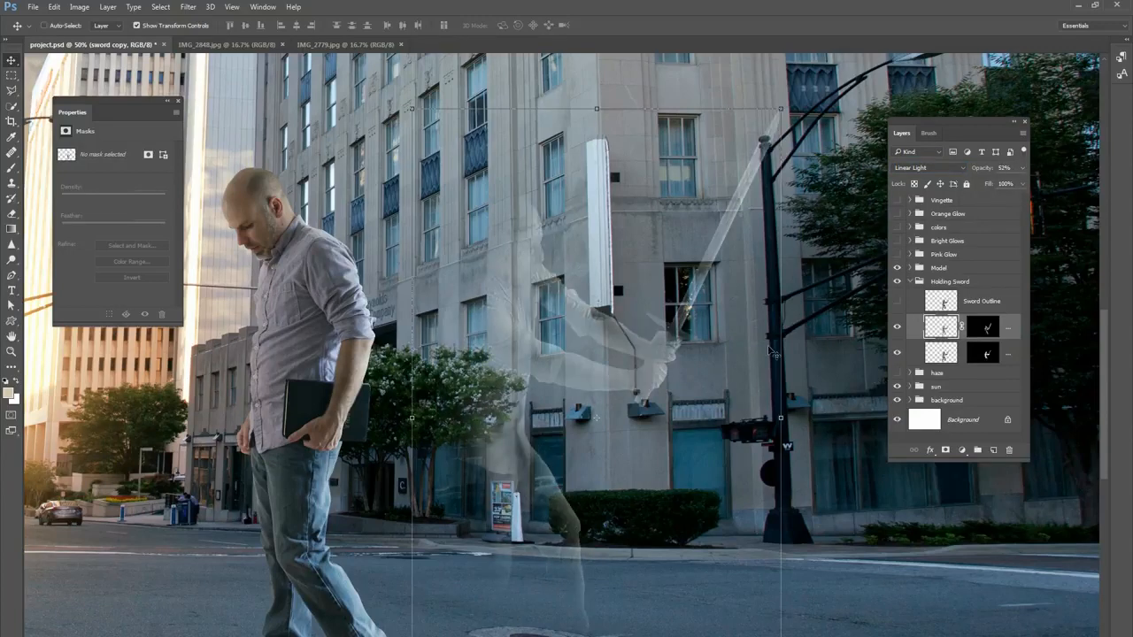
# - Compare the ghostly swordsman with the Sword Outline layer shown and hidden, and collapse the Holding Sword group
pyautogui.hotkey('ctrl', '-')
pyautogui.hotkey('ctrl', '-')
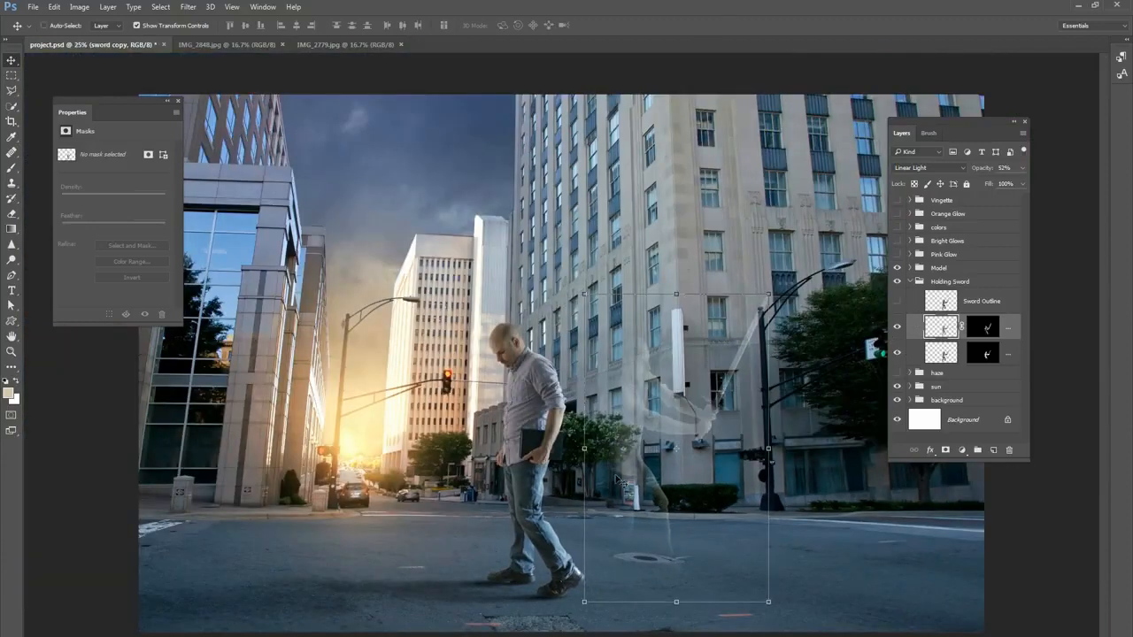
pyautogui.click(896, 301)
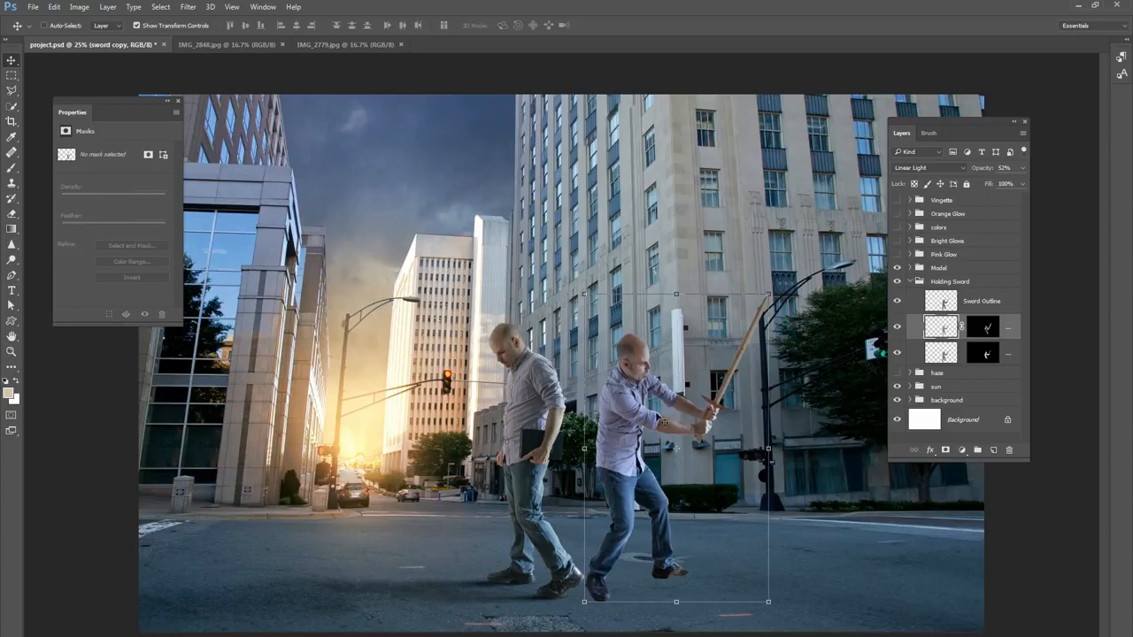
pyautogui.click(949, 304)
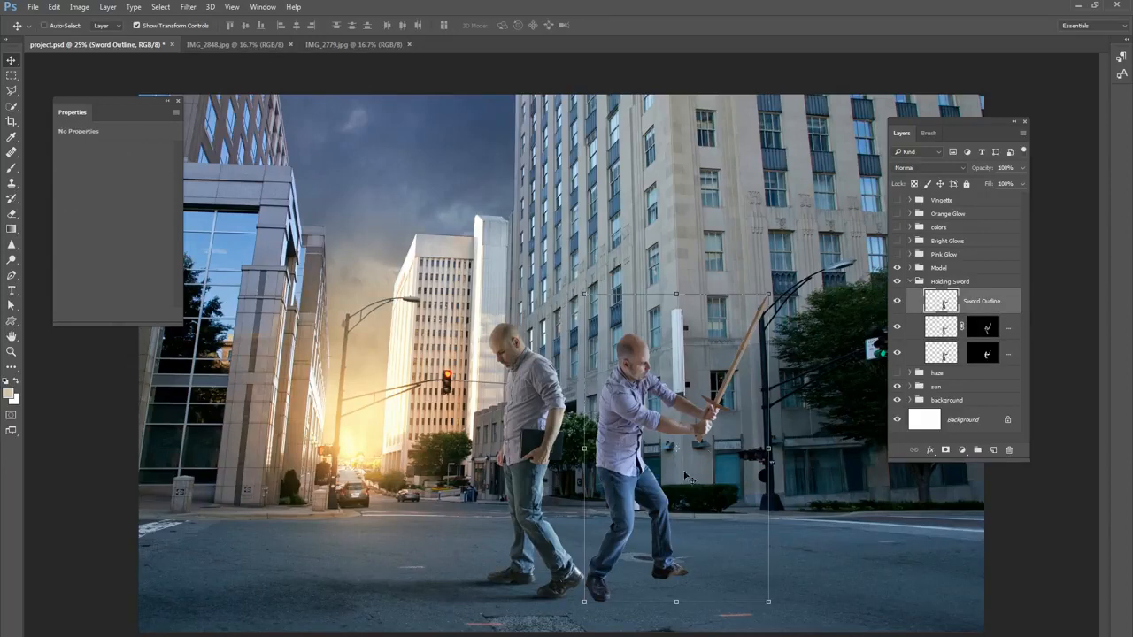
pyautogui.click(896, 301)
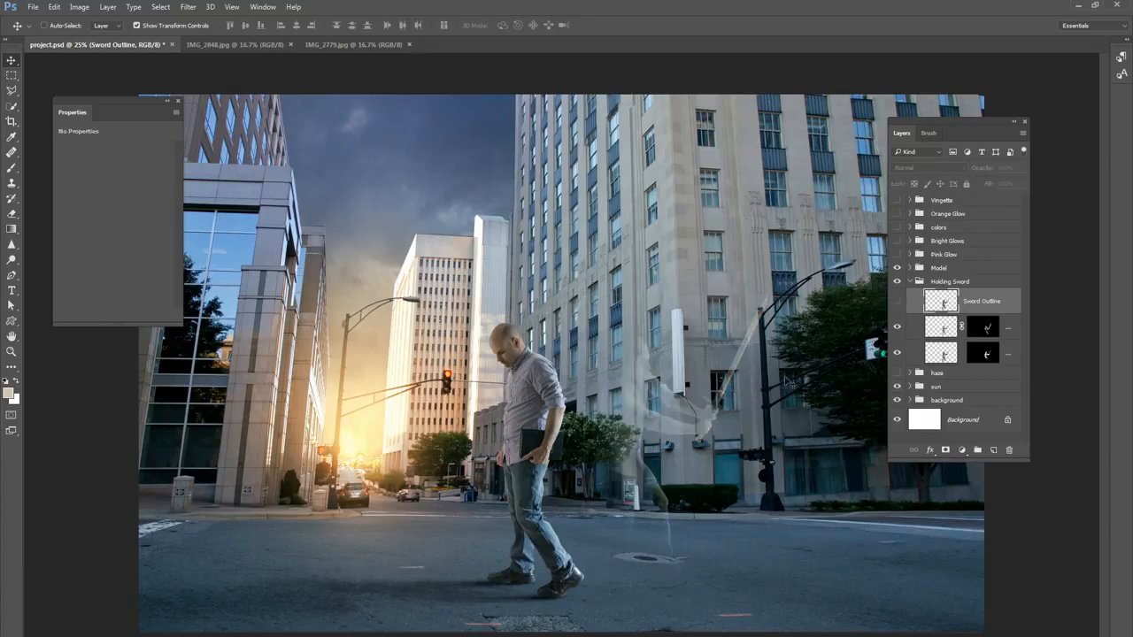
pyautogui.click(910, 281)
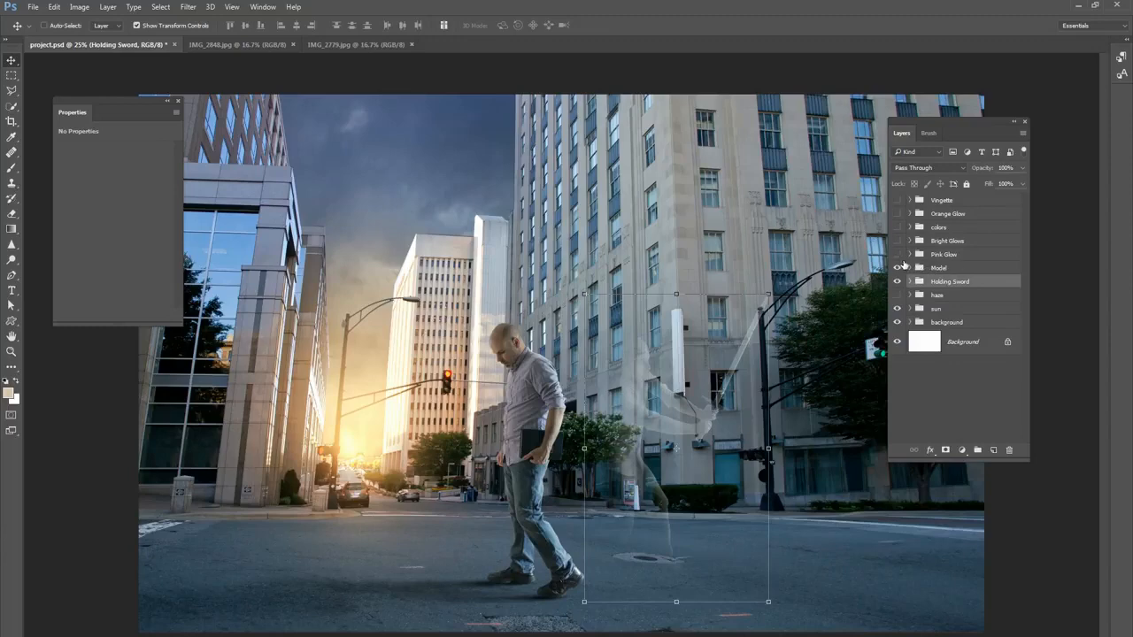
# - Select the haze group and make it visible
pyautogui.hotkey('ctrl', '-')
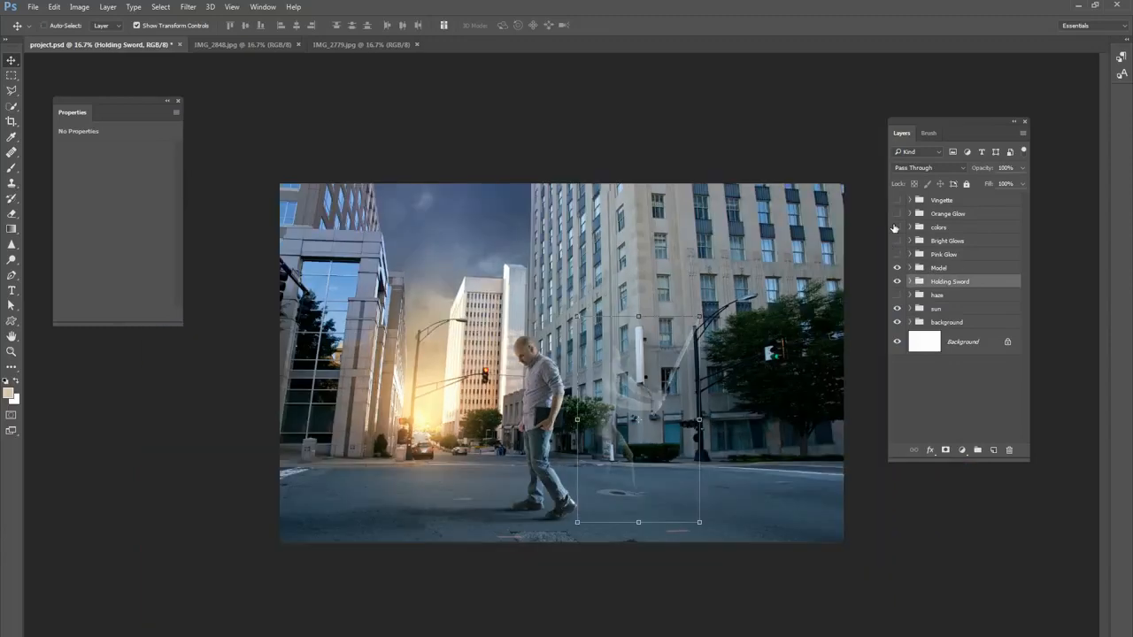
pyautogui.hotkey('ctrl', '+')
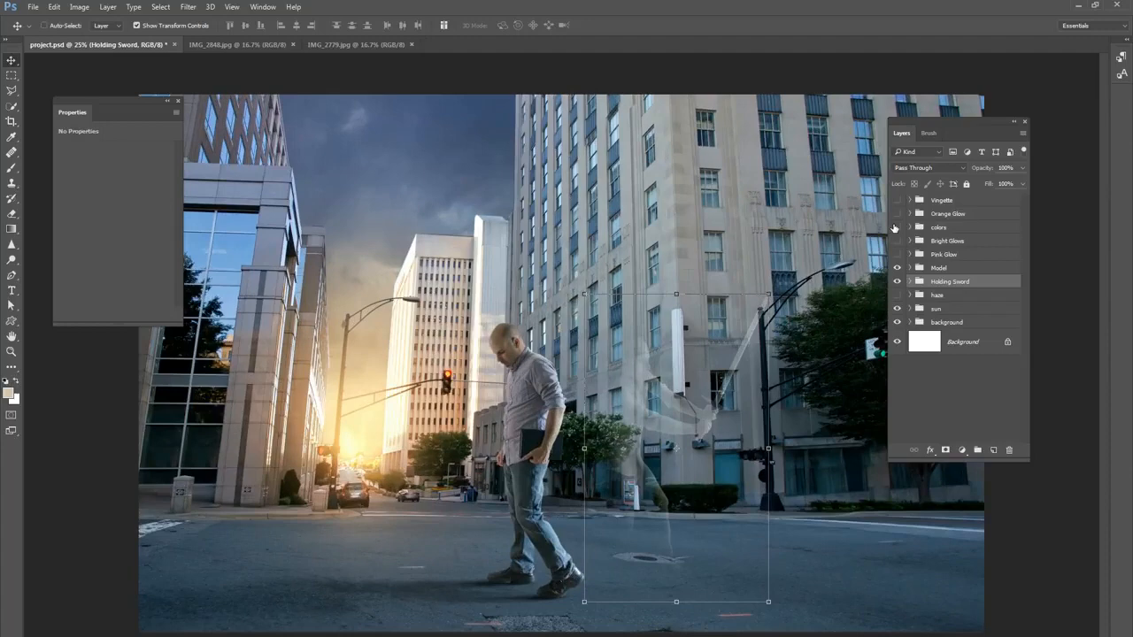
pyautogui.hotkey('ctrl', '-')
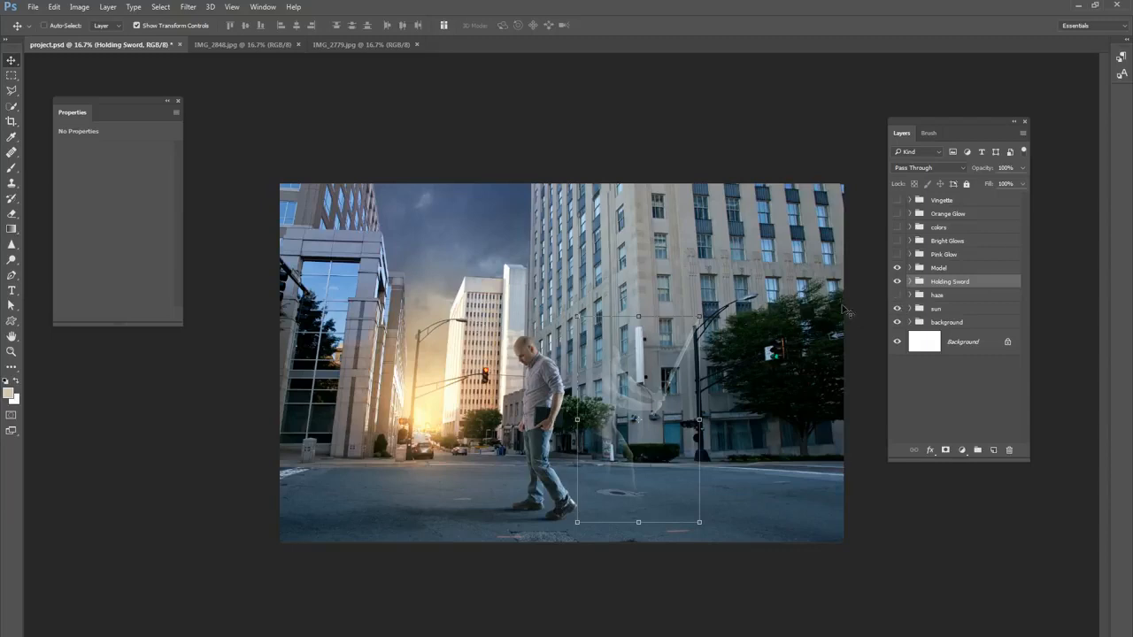
pyautogui.click(947, 297)
pyautogui.click(897, 296)
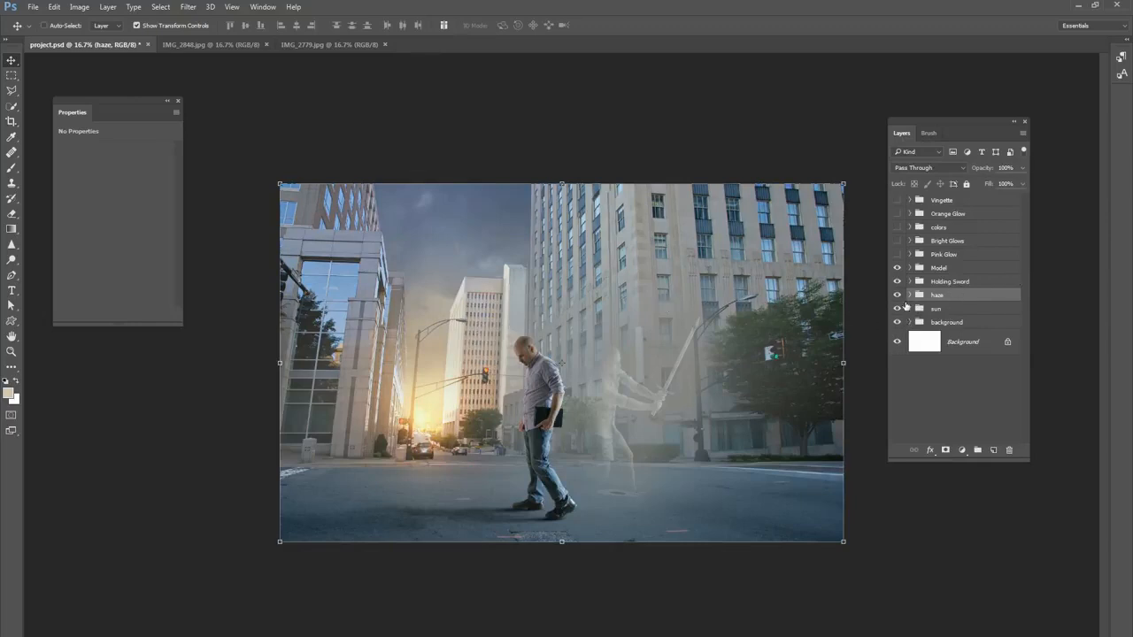
# - Examine the lower masked layer in the haze group and compare the image with the group hidden and shown
pyautogui.click(909, 298)
pyautogui.click(960, 340)
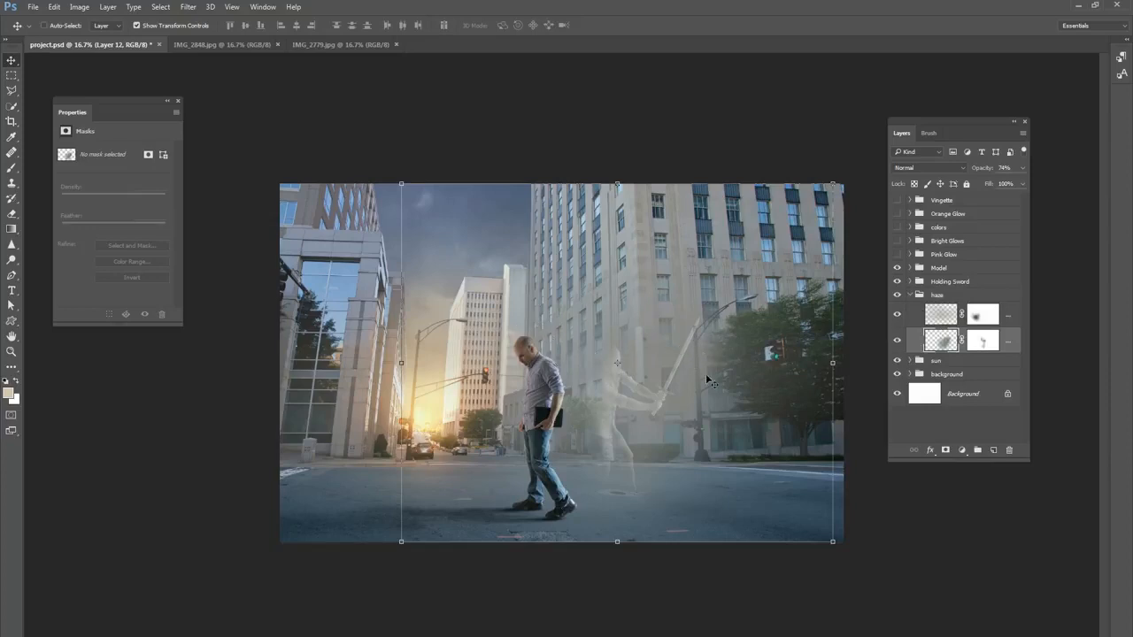
pyautogui.click(910, 295)
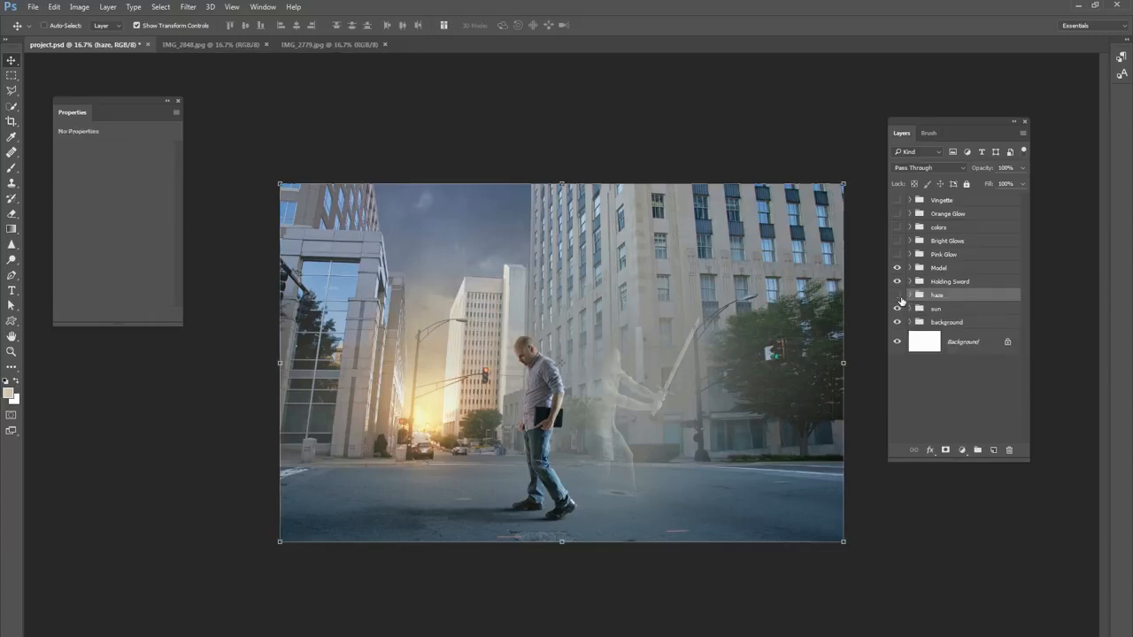
pyautogui.click(899, 296)
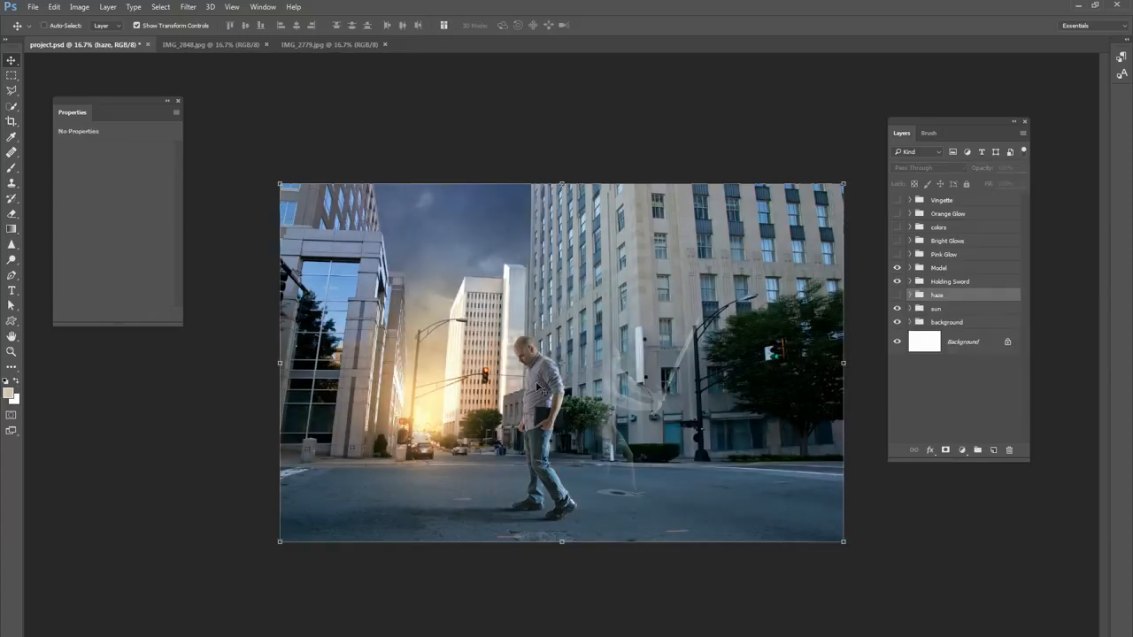
pyautogui.click(897, 296)
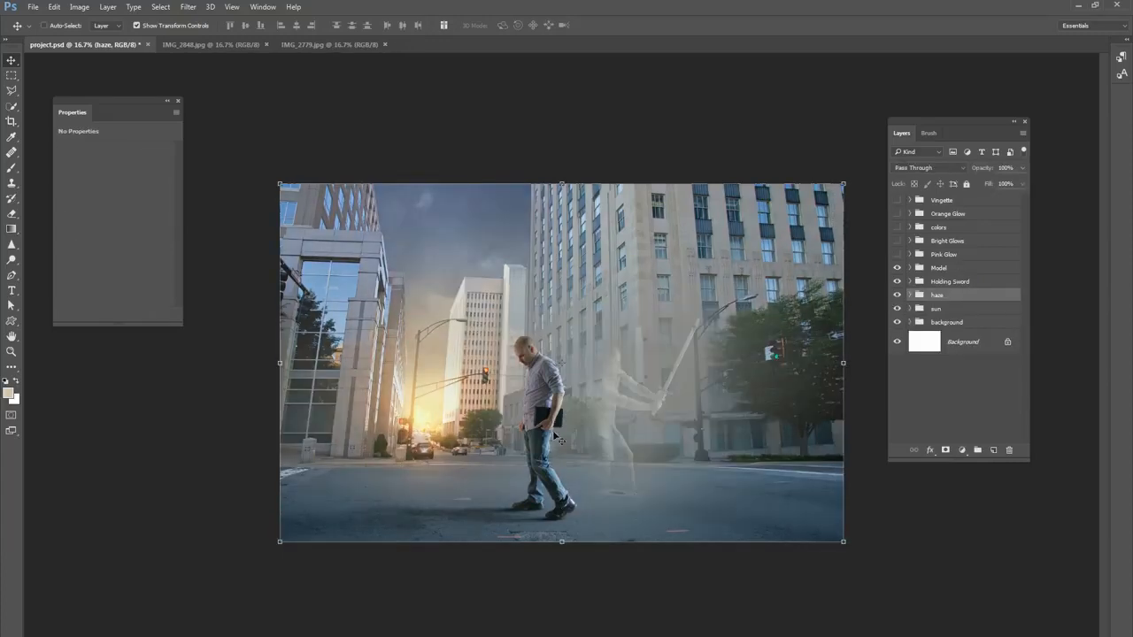
pyautogui.click(898, 295)
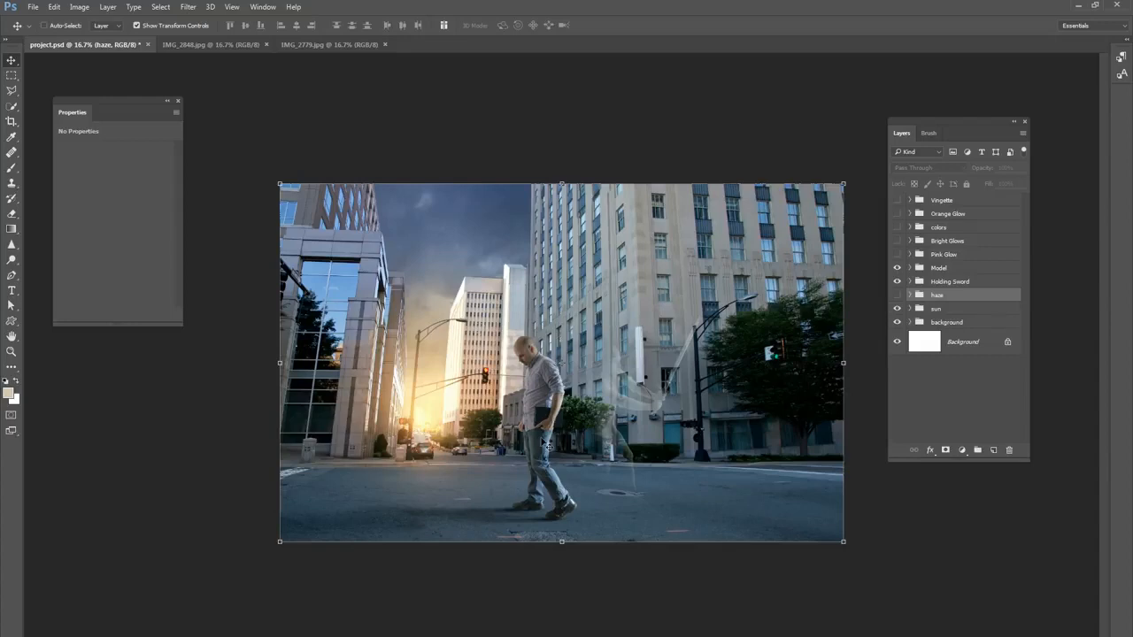
pyautogui.click(897, 295)
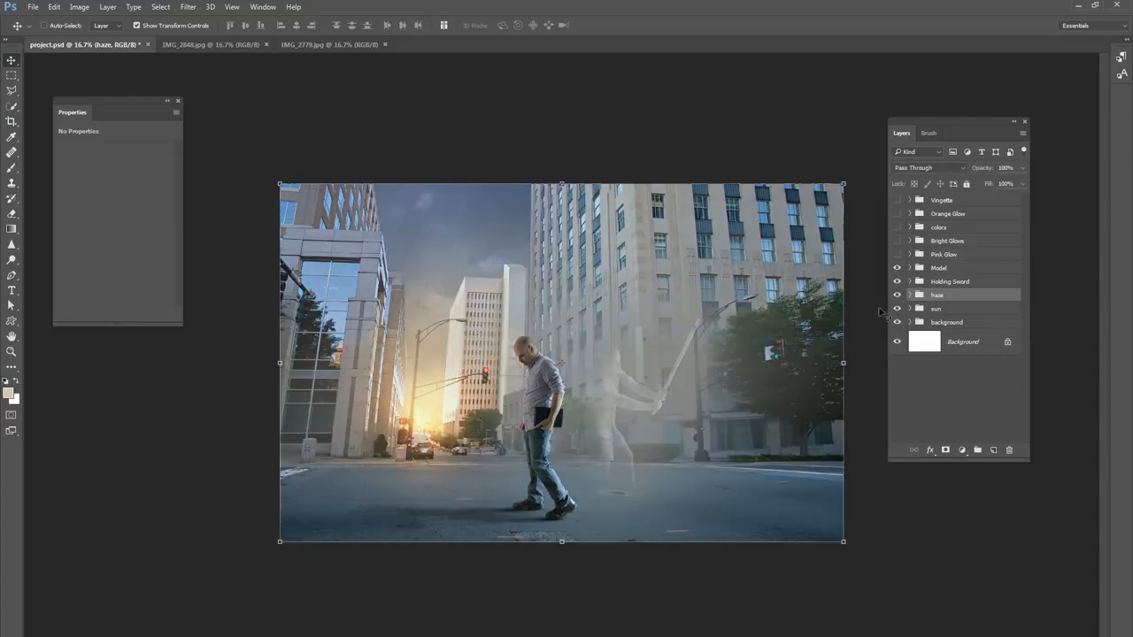
# - Make the Pink Glow group visible and check the blend mode of Layer 24 inside it
pyautogui.hotkey('ctrl', '+')
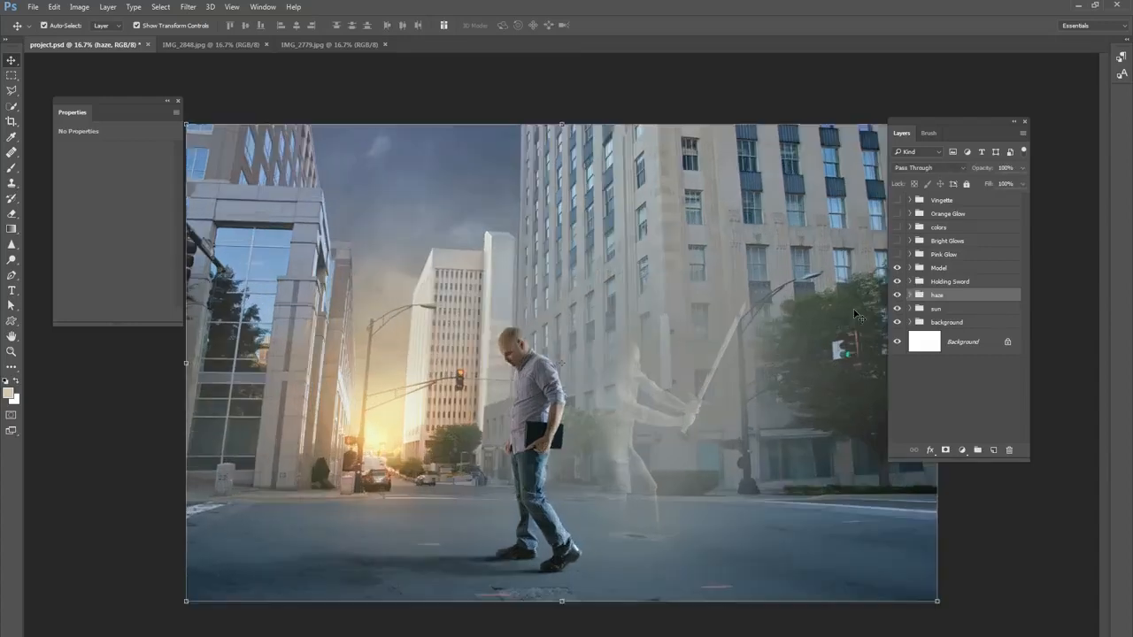
pyautogui.click(904, 255)
pyautogui.click(897, 255)
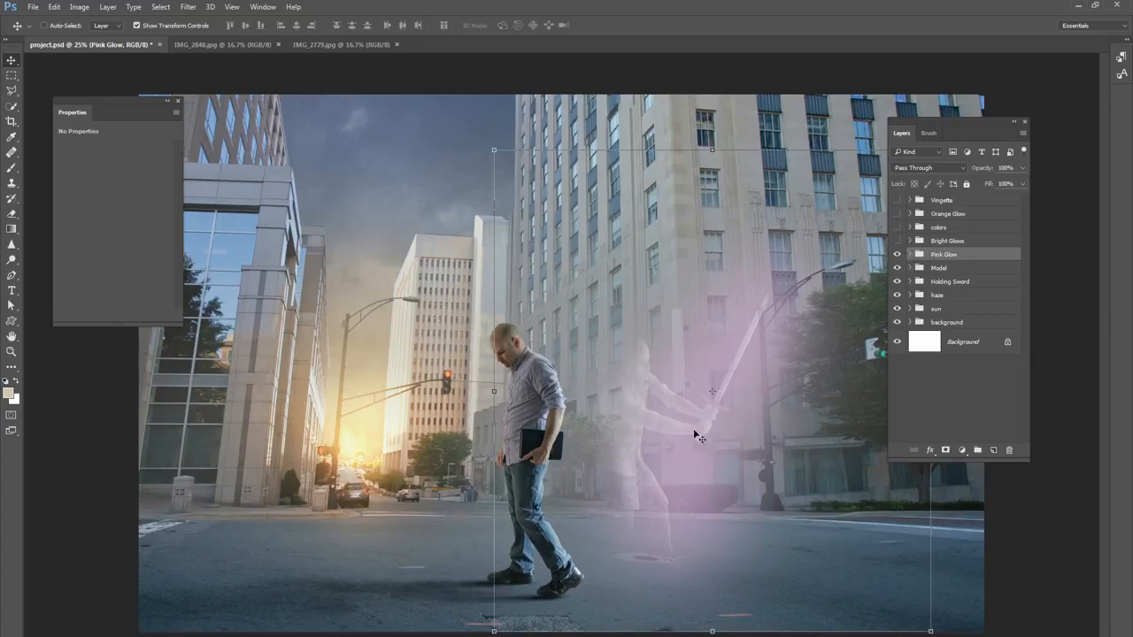
pyautogui.click(910, 254)
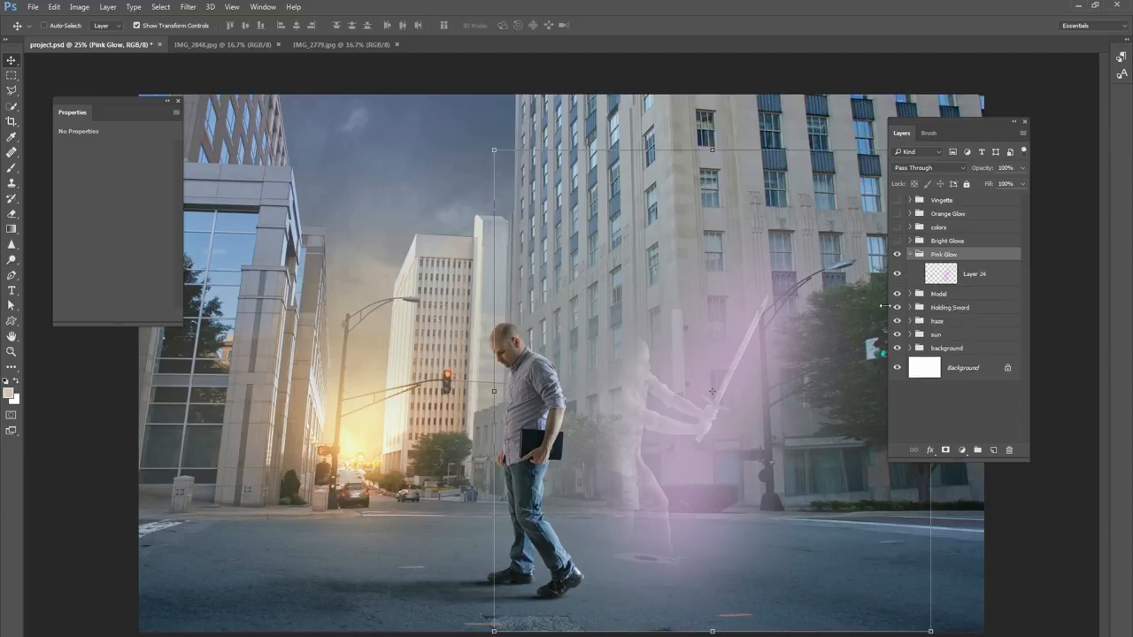
pyautogui.click(986, 274)
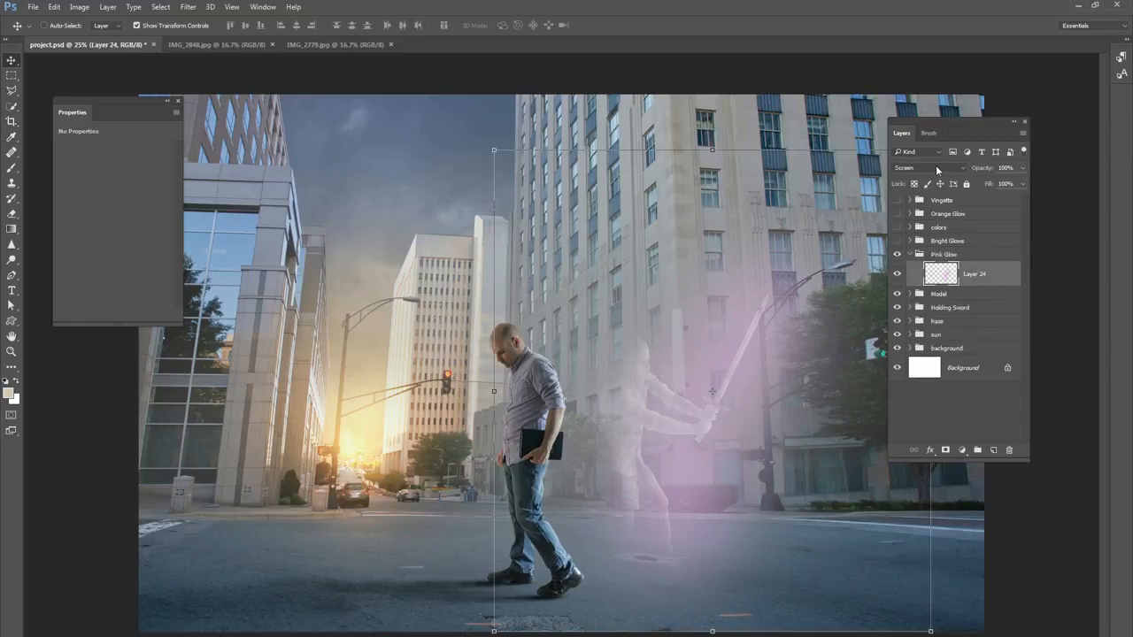
pyautogui.click(909, 255)
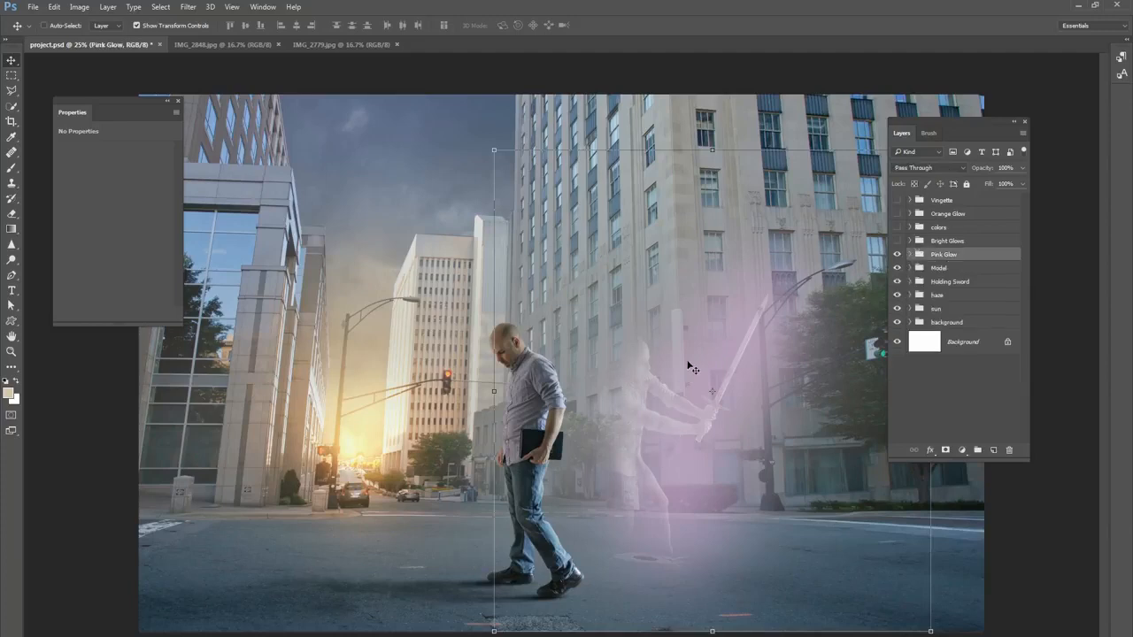
# - Hide all the individual layers inside the Bright Glows group, and make the group itself visible and selected
pyautogui.click(913, 242)
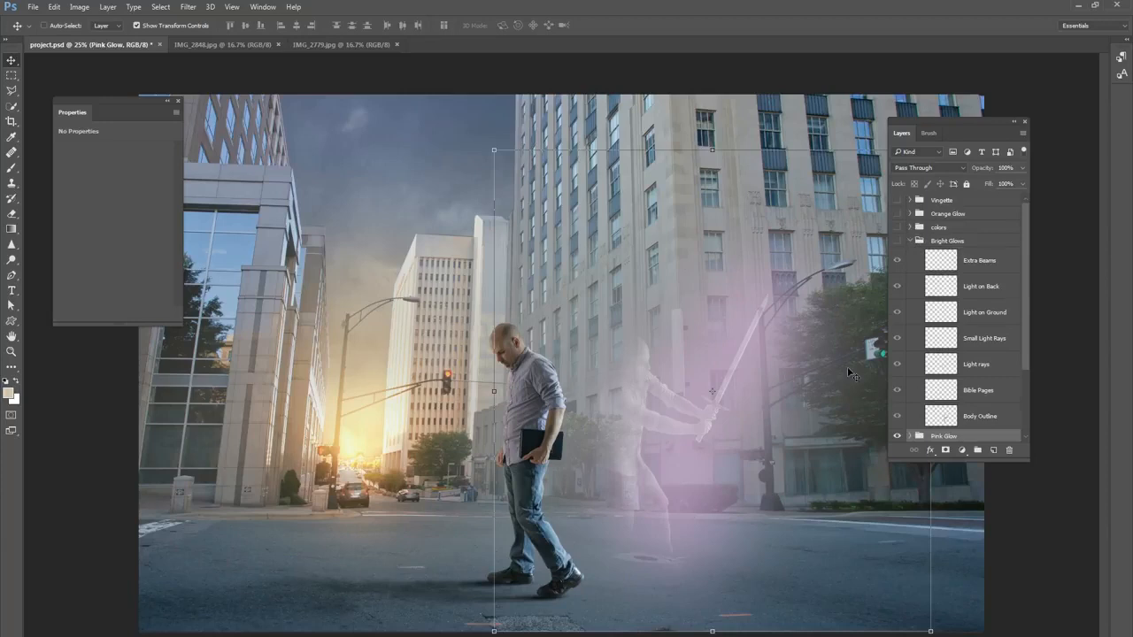
pyautogui.moveTo(897, 415); pyautogui.dragTo(898, 262)
pyautogui.moveTo(1025, 281); pyautogui.dragTo(1026, 295)
pyautogui.click(955, 218)
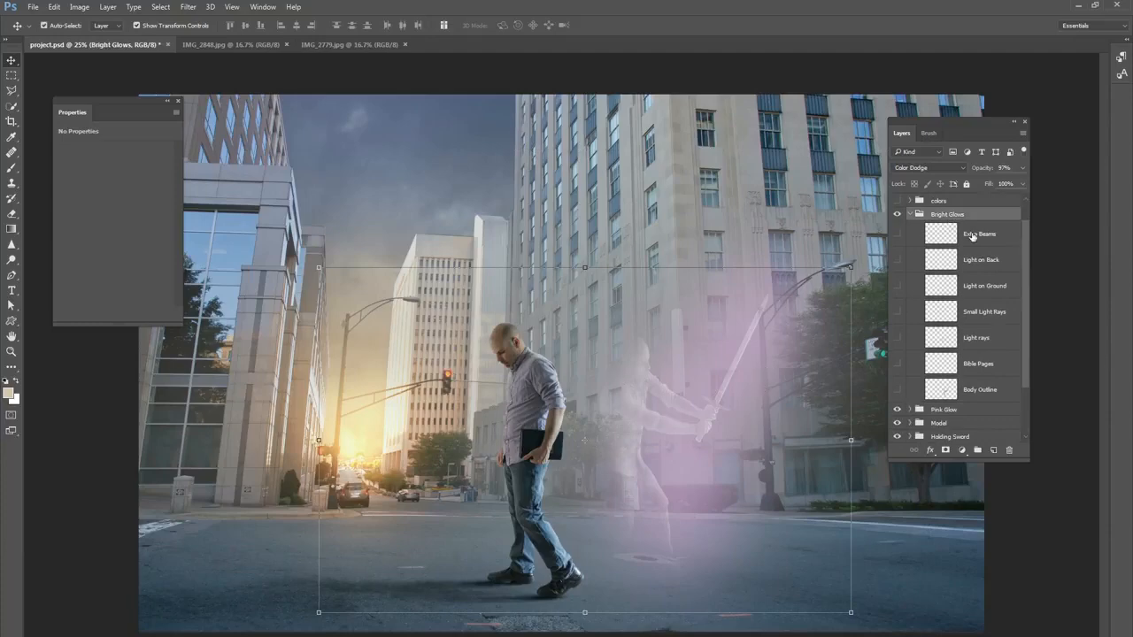
# - Check the blend mode of the Bright Glows group and move the Layers panel inward over the image
pyautogui.hotkey('ctrl', '+')
pyautogui.moveTo(1012, 518); pyautogui.dragTo(848, 436)
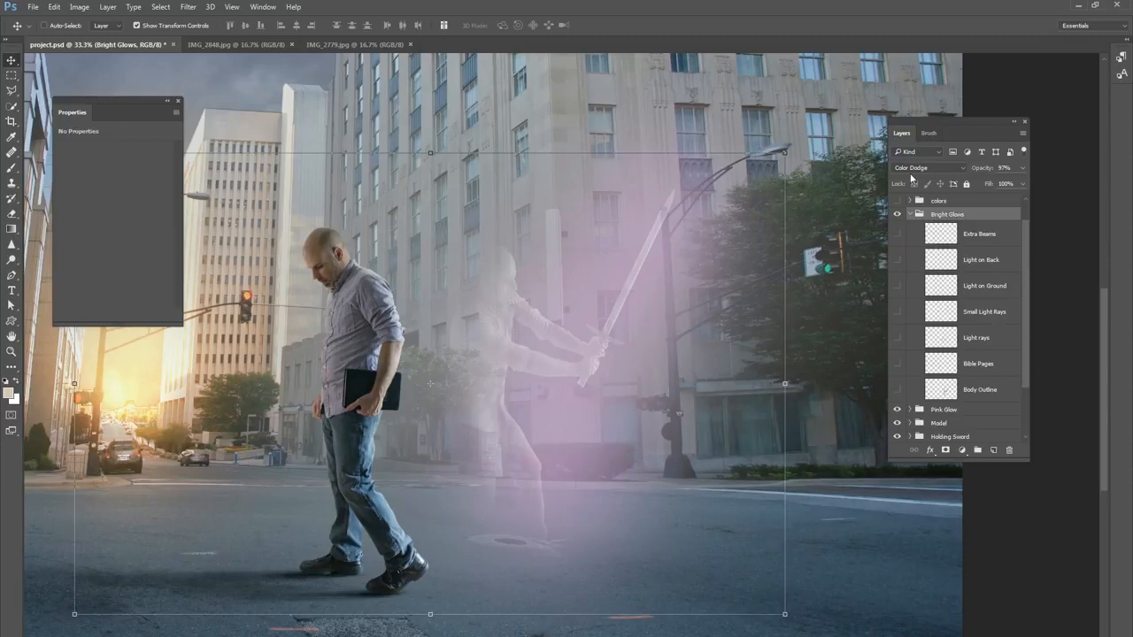
pyautogui.click(929, 168)
pyautogui.click(956, 230)
pyautogui.moveTo(940, 116); pyautogui.dragTo(887, 101)
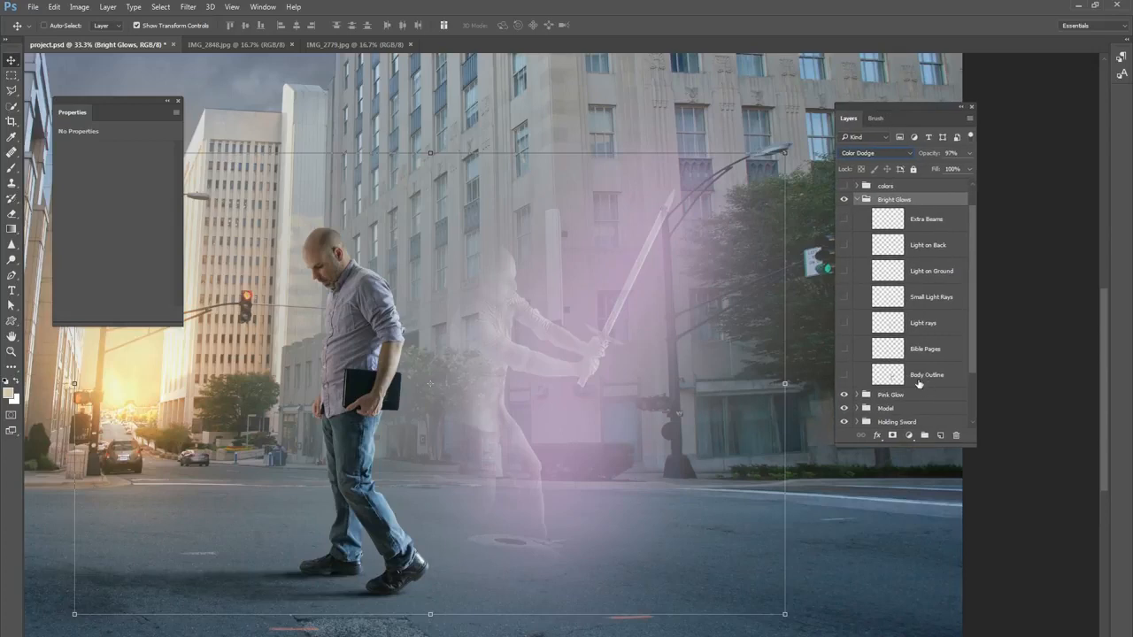
# - Select the Body Outline layer and compare the swordsman with it shown and hidden, leaving it hidden
pyautogui.click(884, 381)
pyautogui.click(844, 376)
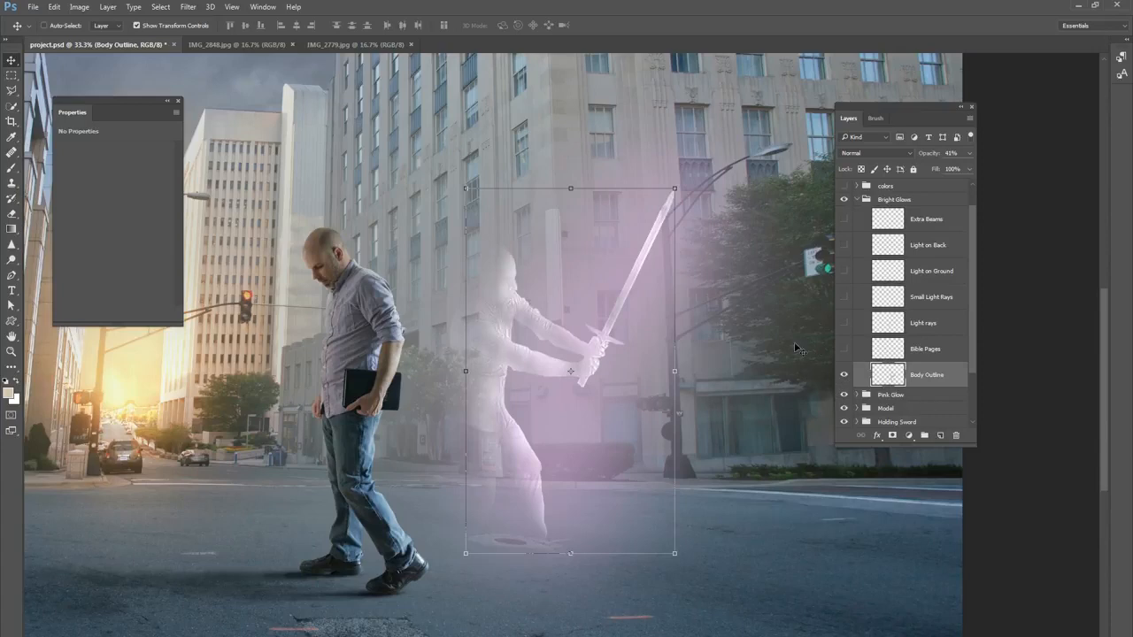
pyautogui.click(845, 376)
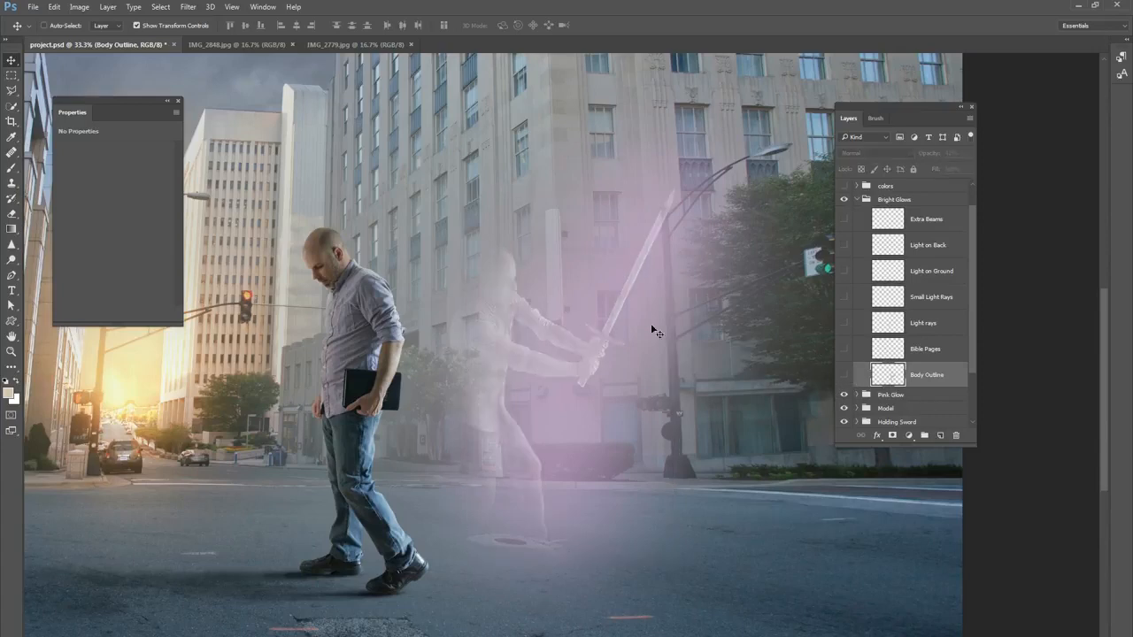
pyautogui.click(843, 376)
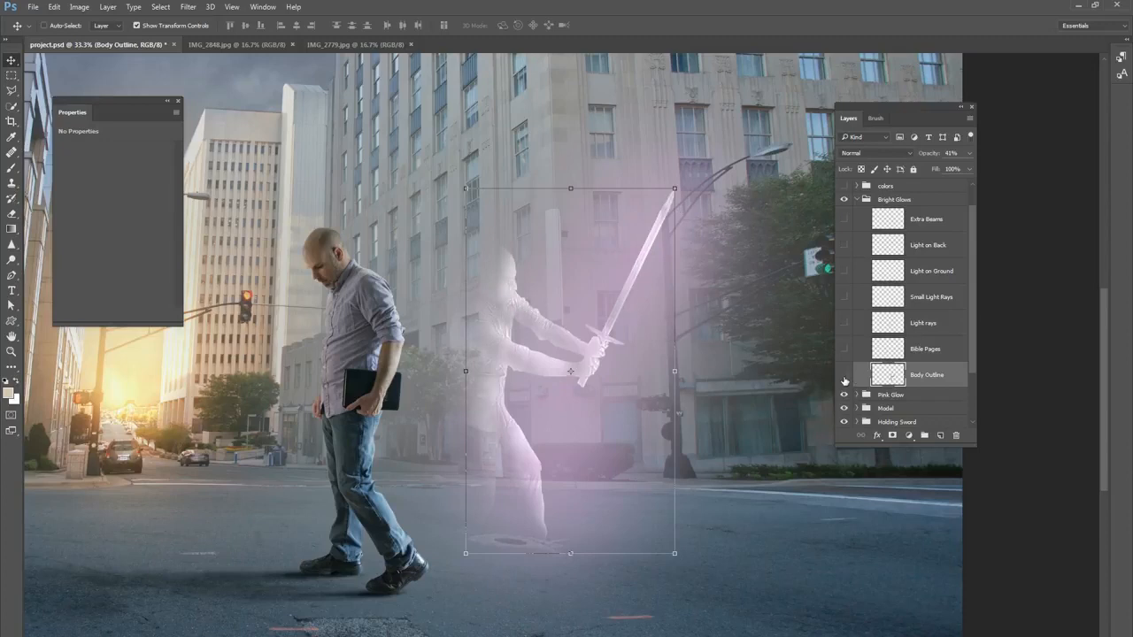
pyautogui.click(845, 376)
pyautogui.click(845, 376)
pyautogui.click(845, 377)
# - Show and select the Bible Pages layer in the Bright Glows group
pyautogui.click(844, 349)
pyautogui.click(925, 349)
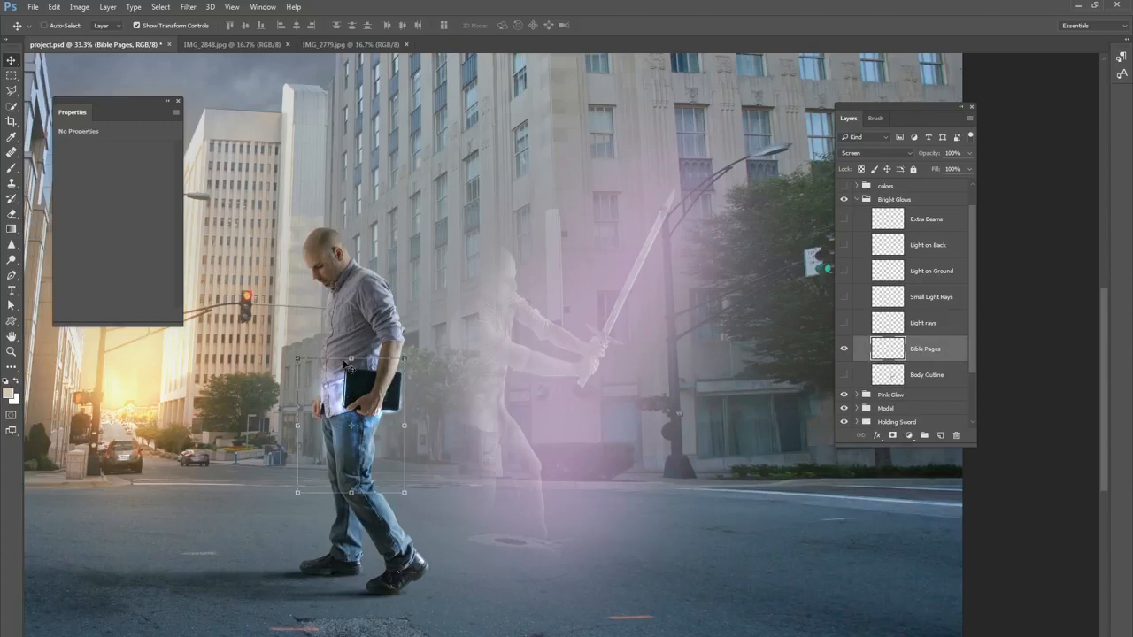
# - Compare the book with the Bible Pages layer shown and hidden, leaving the layer hidden
pyautogui.click(845, 349)
pyautogui.click(845, 349)
pyautogui.click(844, 351)
pyautogui.click(845, 351)
pyautogui.click(844, 352)
pyautogui.click(843, 352)
pyautogui.click(846, 351)
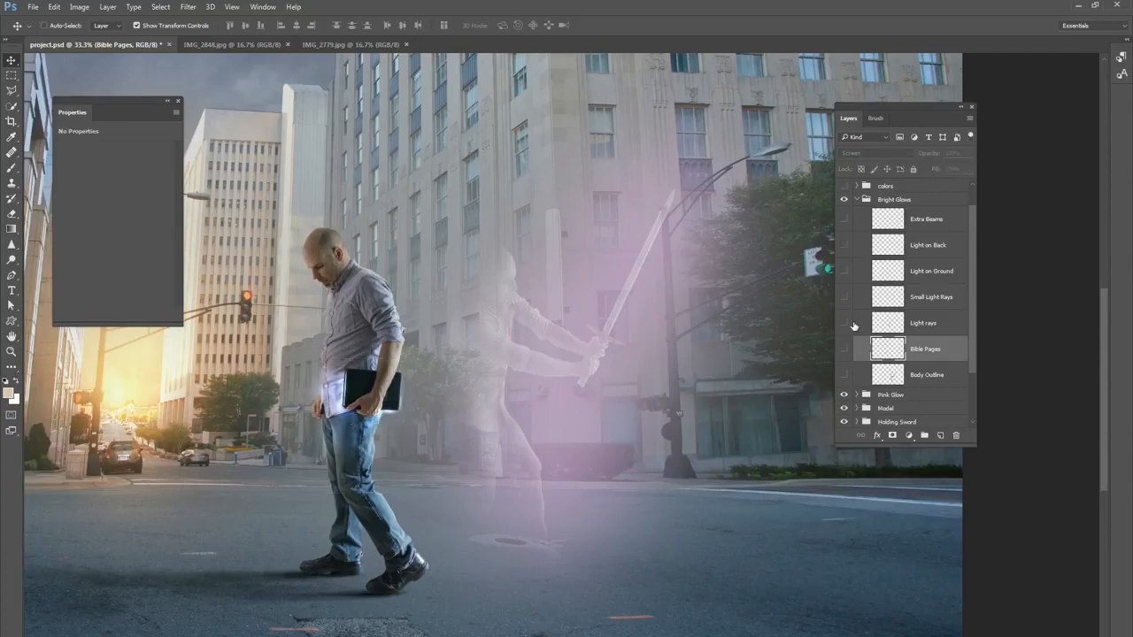
# - Show and select the Light rays layer, and compare the swordsman with it on and off, leaving it hidden
pyautogui.click(845, 323)
pyautogui.click(921, 323)
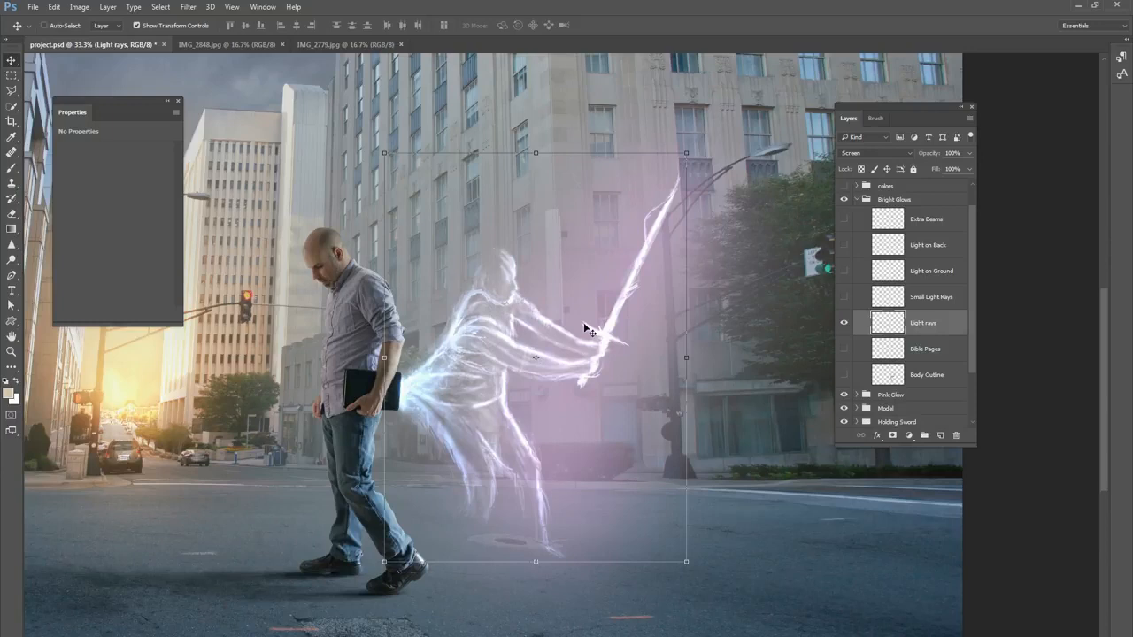
pyautogui.click(844, 324)
pyautogui.click(846, 326)
pyautogui.click(844, 324)
pyautogui.click(844, 324)
pyautogui.click(844, 323)
# - Preview the Small Light Rays and Light on Ground layers one at a time, leaving both hidden
pyautogui.click(844, 298)
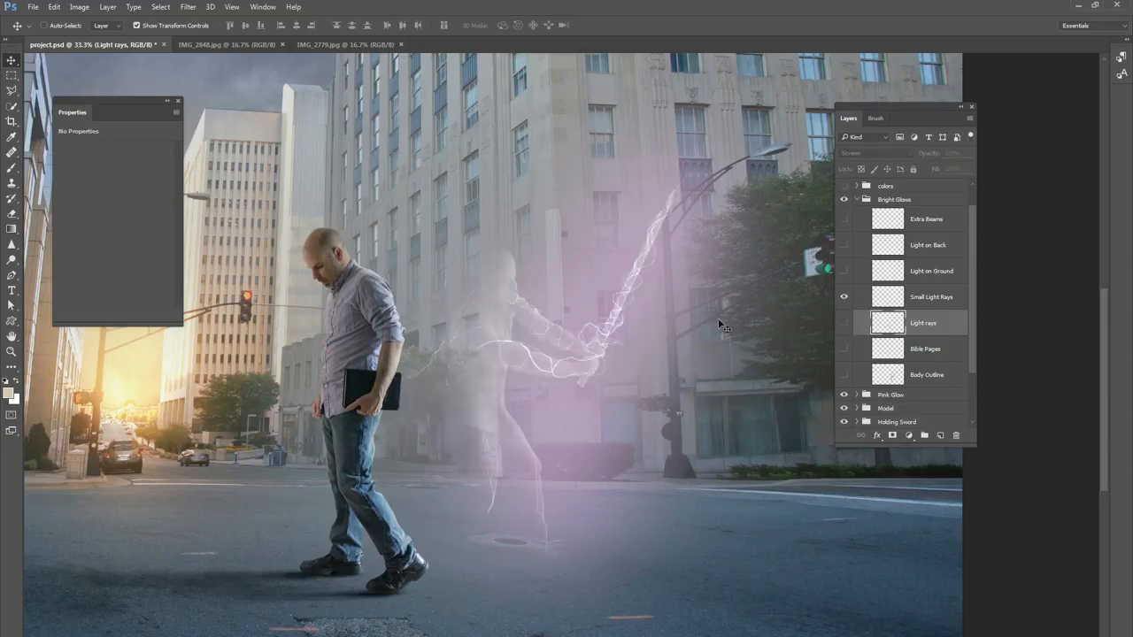
pyautogui.click(925, 296)
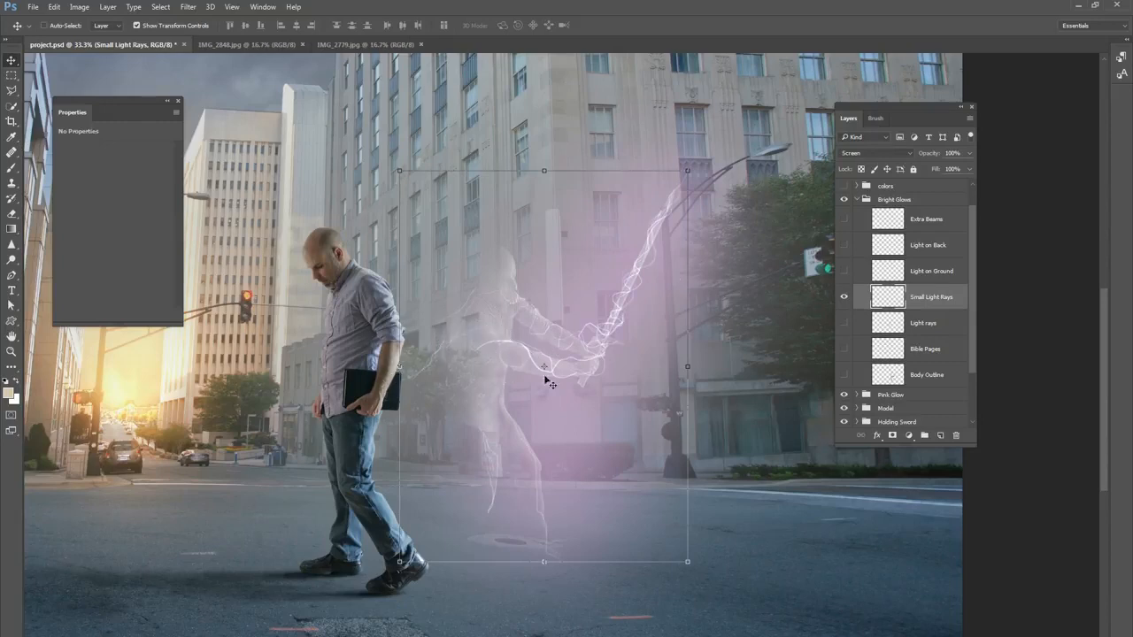
pyautogui.click(843, 296)
pyautogui.click(843, 271)
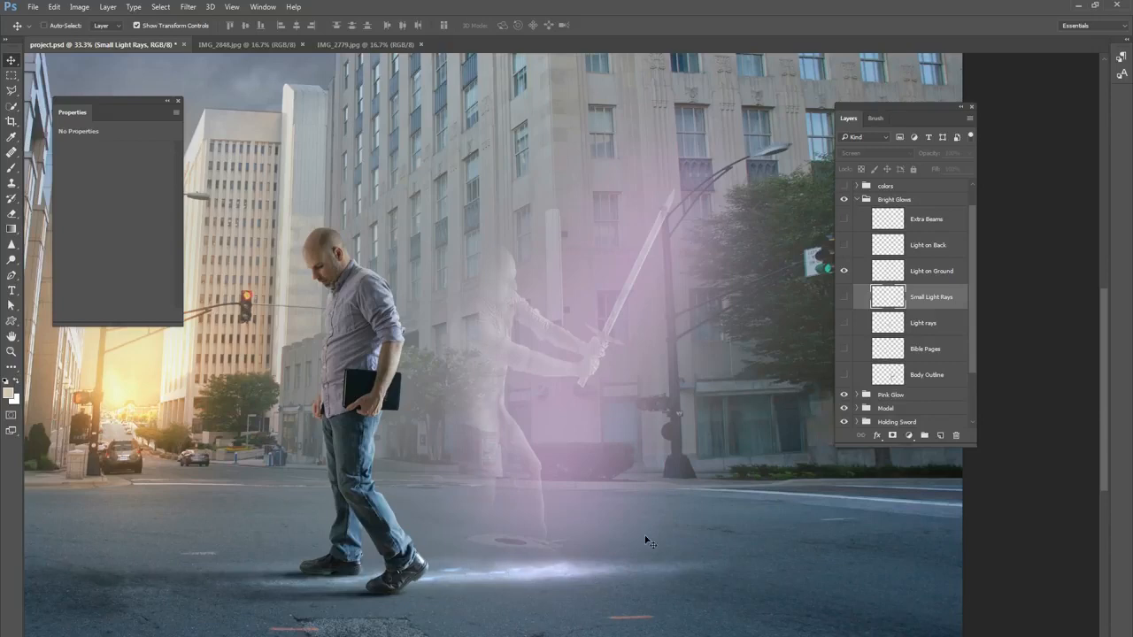
pyautogui.click(843, 271)
# - Preview the Light on Back and Extra Beams layers one at a time
pyautogui.click(843, 245)
pyautogui.click(922, 250)
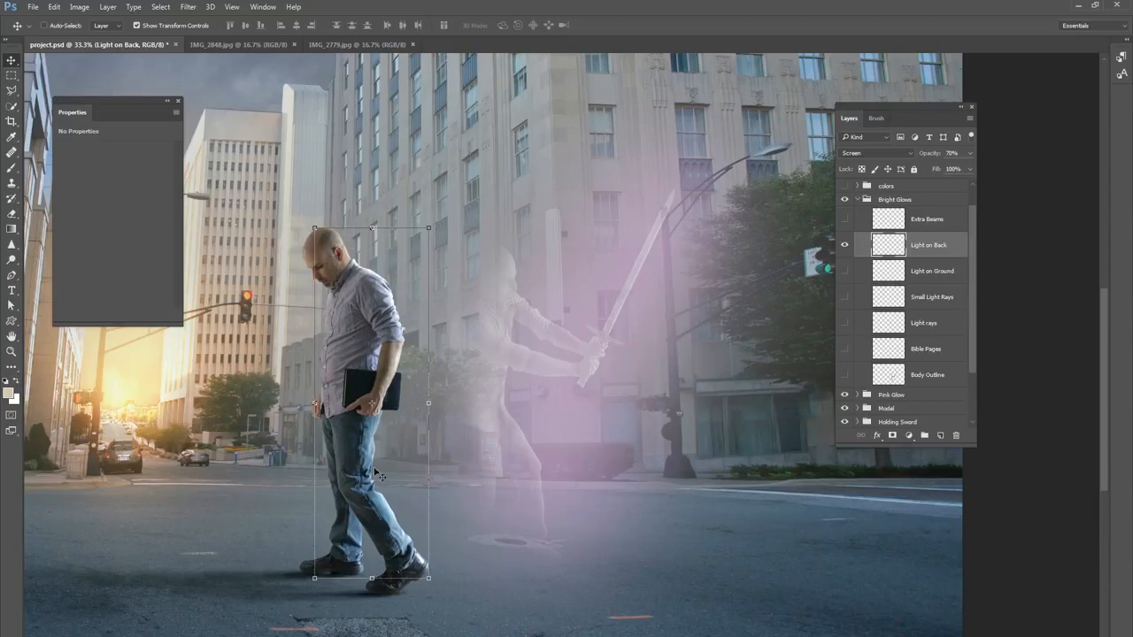
pyautogui.click(845, 245)
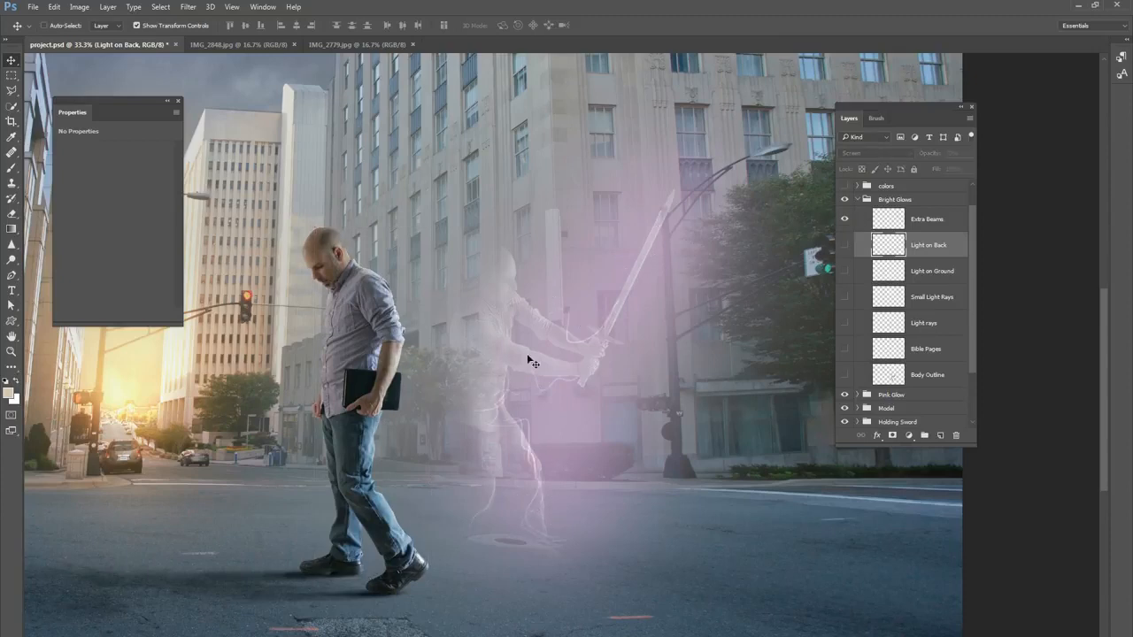
# - Show all seven layers of the Bright Glows group together, from Body Outline up to Extra Beams
pyautogui.click(845, 376)
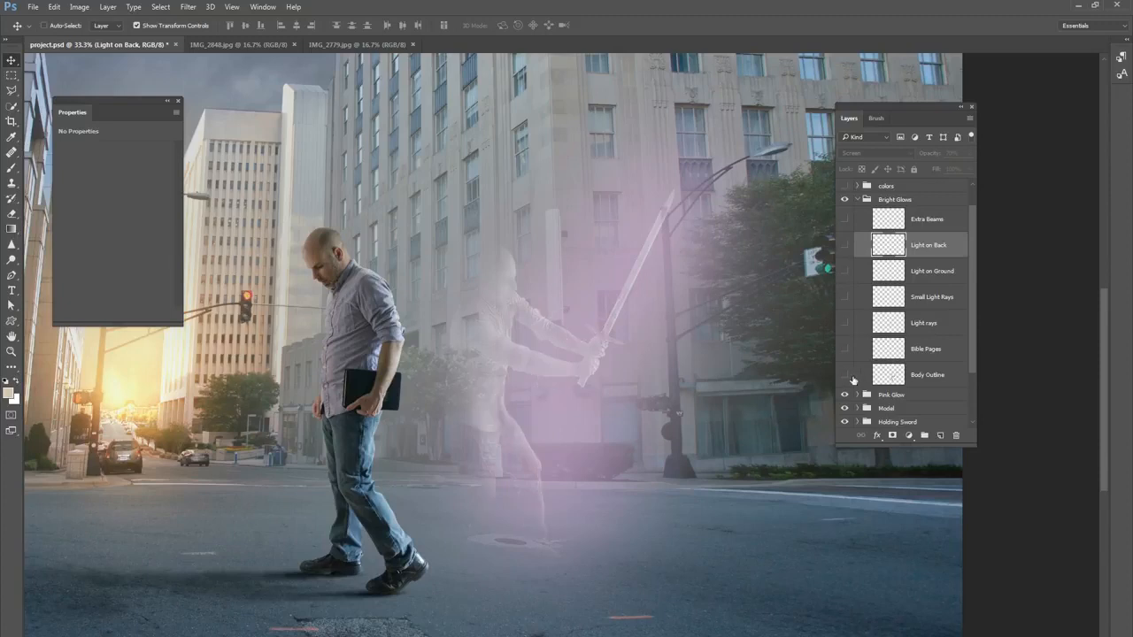
pyautogui.click(845, 375)
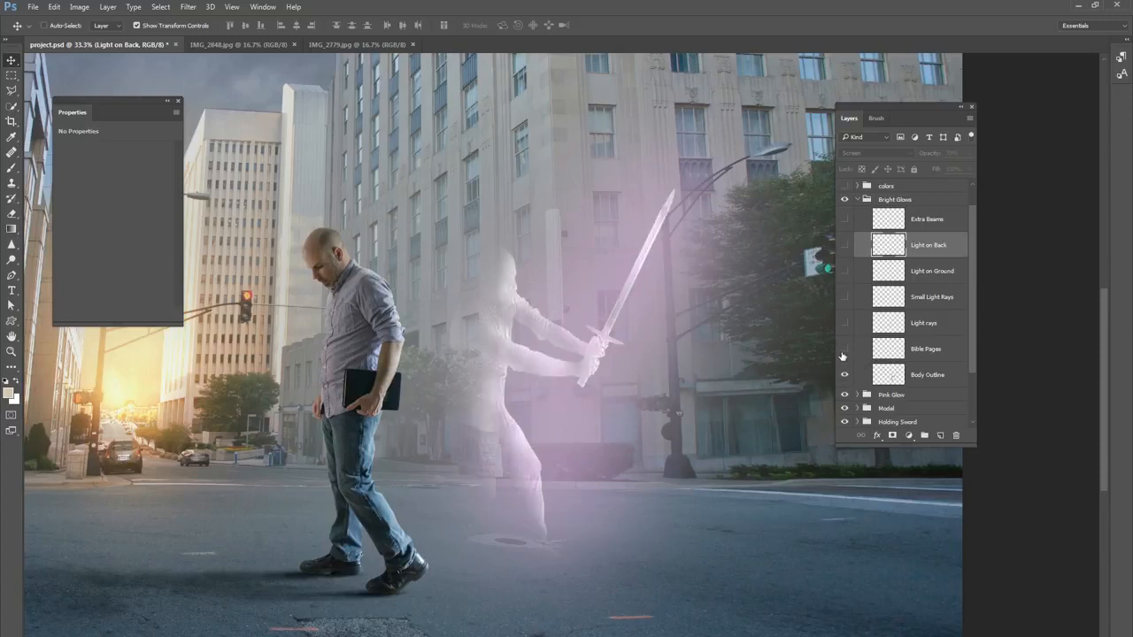
pyautogui.click(845, 348)
pyautogui.click(845, 324)
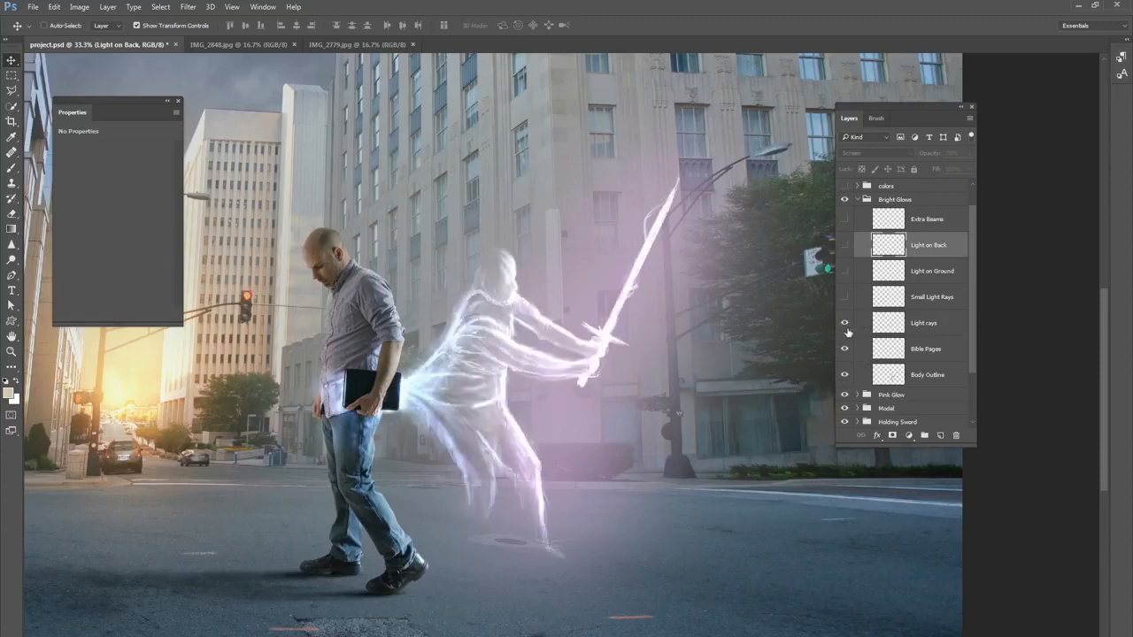
pyautogui.click(845, 298)
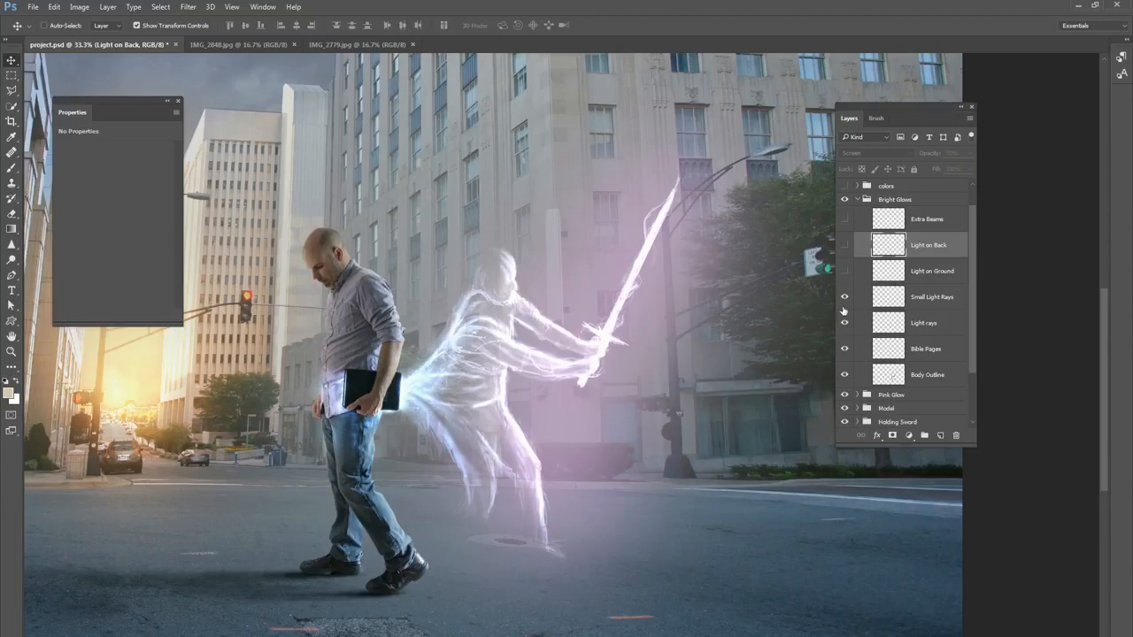
pyautogui.click(846, 245)
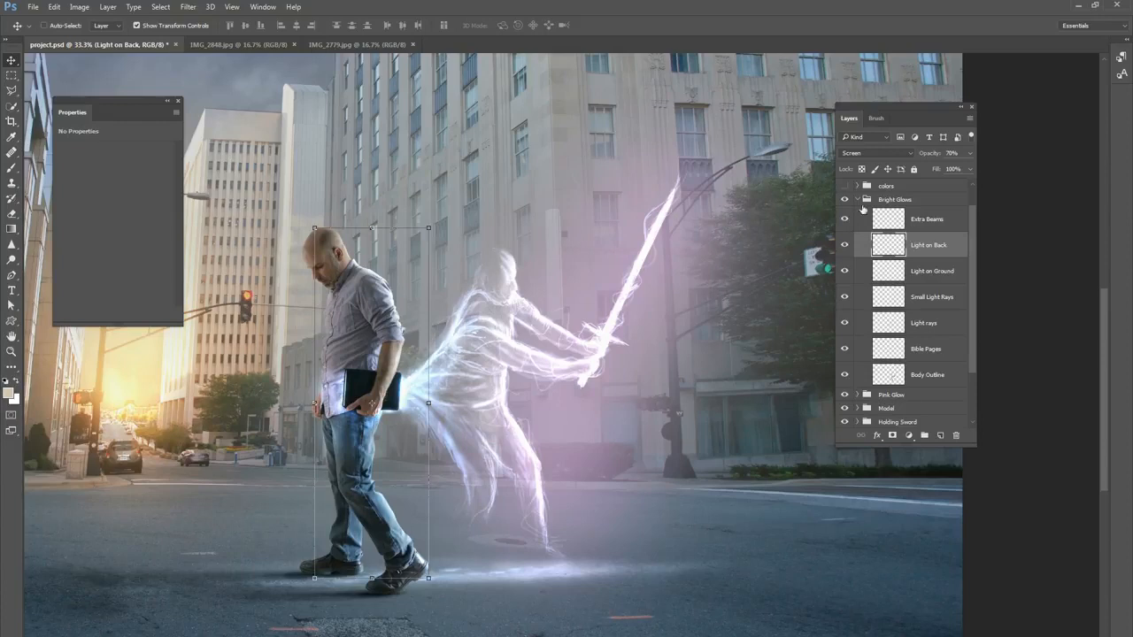
# - Collapse the Bright Glows group and compare the image with it hidden and shown, leaving it visible
pyautogui.click(858, 199)
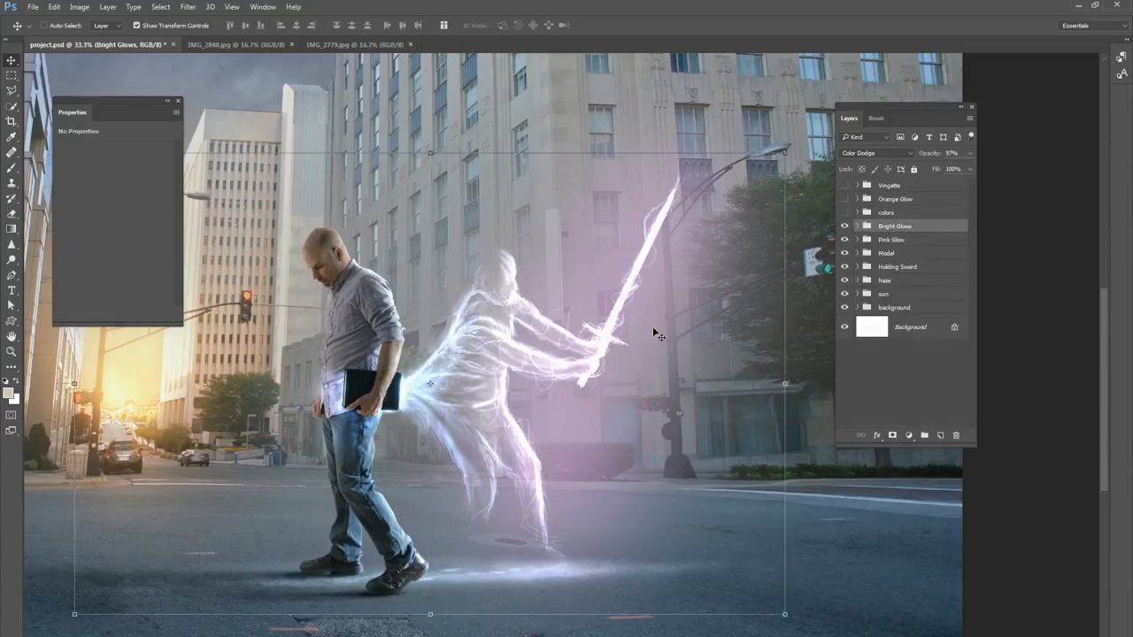
pyautogui.click(844, 227)
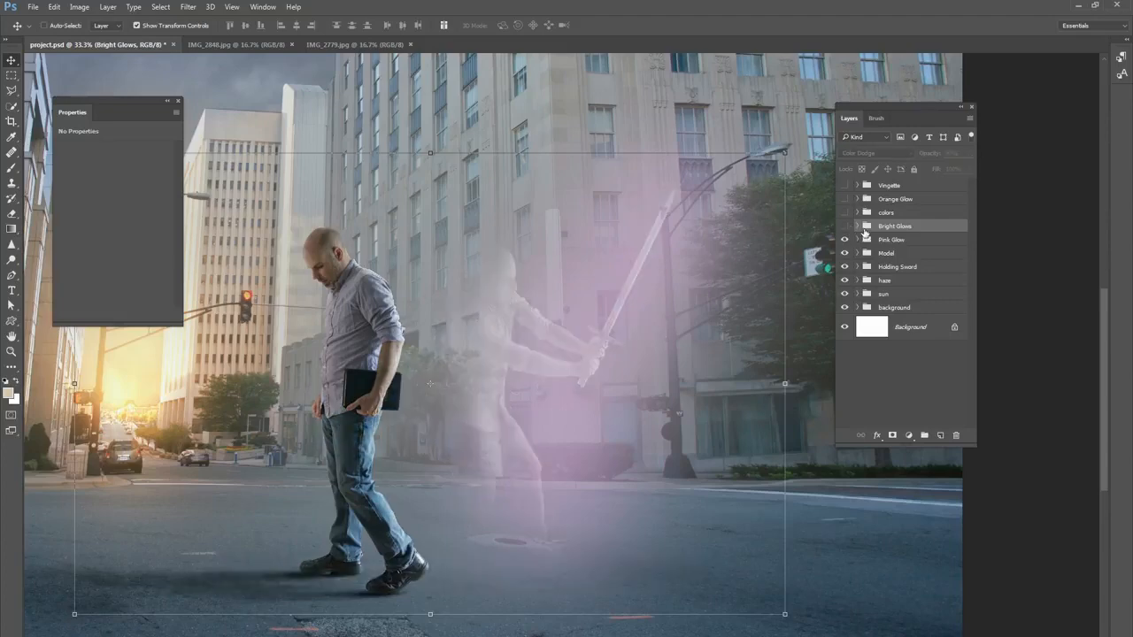
pyautogui.click(845, 226)
# - Expand the colors group, make it visible, and hide its adjustment layers so only Layer 22 shows
pyautogui.hotkey('ctrl', '-')
pyautogui.hotkey('ctrl', '-')
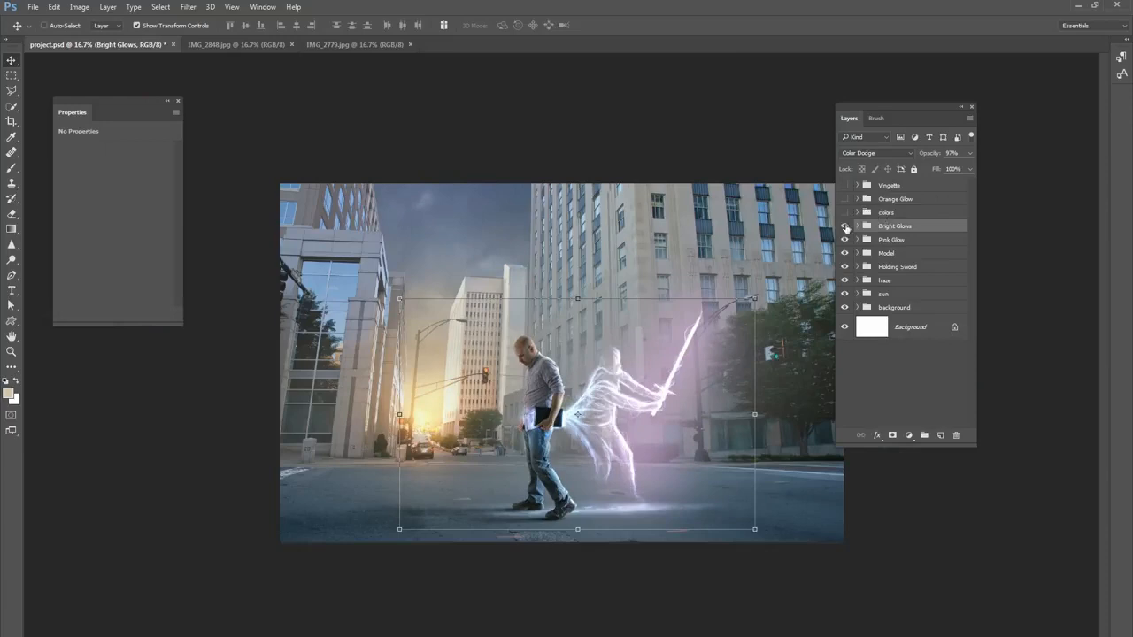
pyautogui.click(871, 210)
pyautogui.click(857, 212)
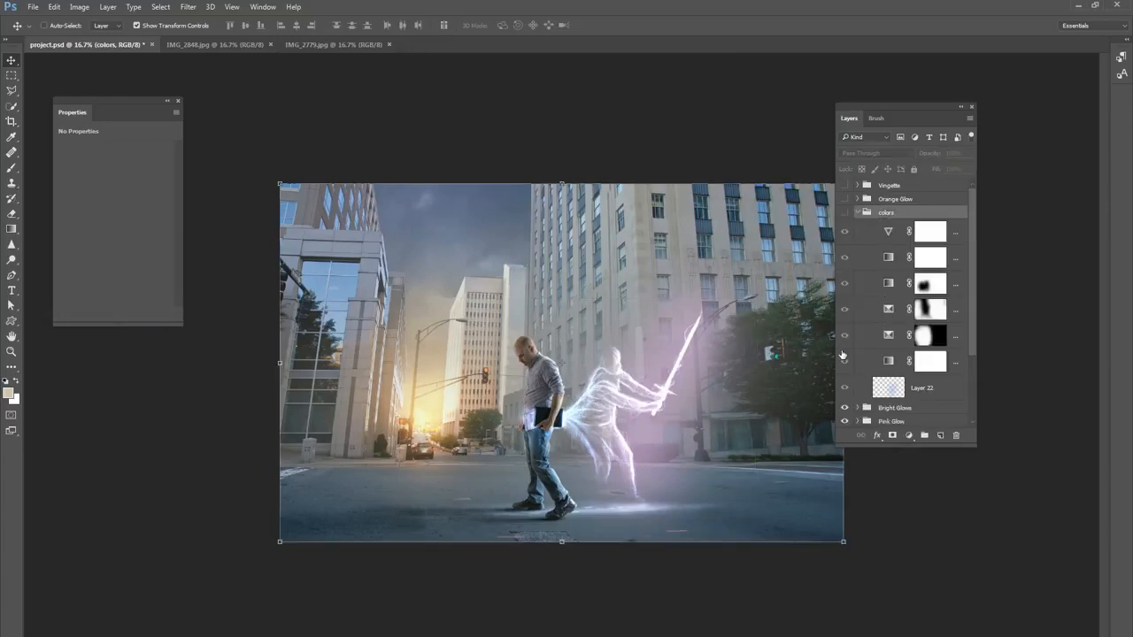
pyautogui.click(845, 212)
pyautogui.moveTo(845, 233); pyautogui.dragTo(841, 336)
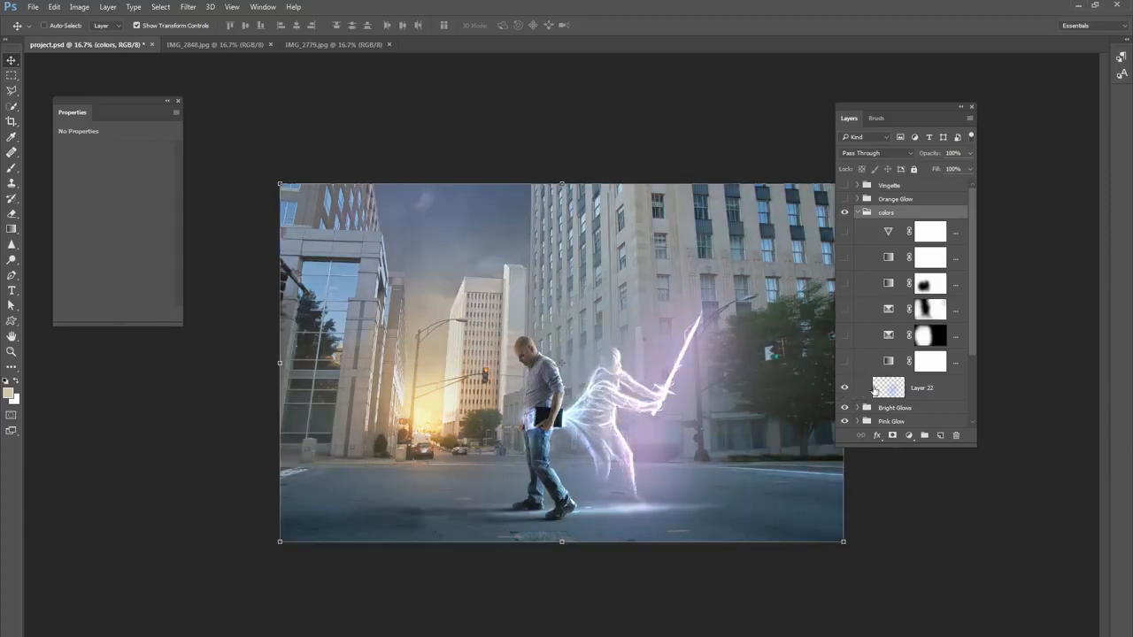
# - Select the Gradient Map above Layer 22 and show all adjustment layers of the colors group from bottom up
pyautogui.click(952, 362)
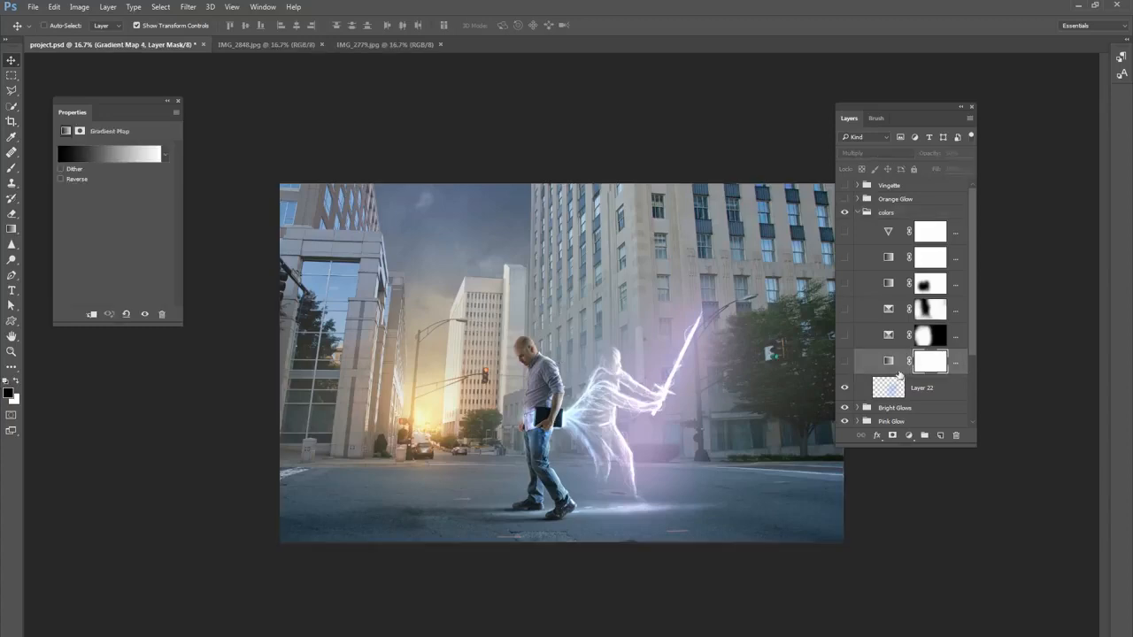
pyautogui.click(844, 361)
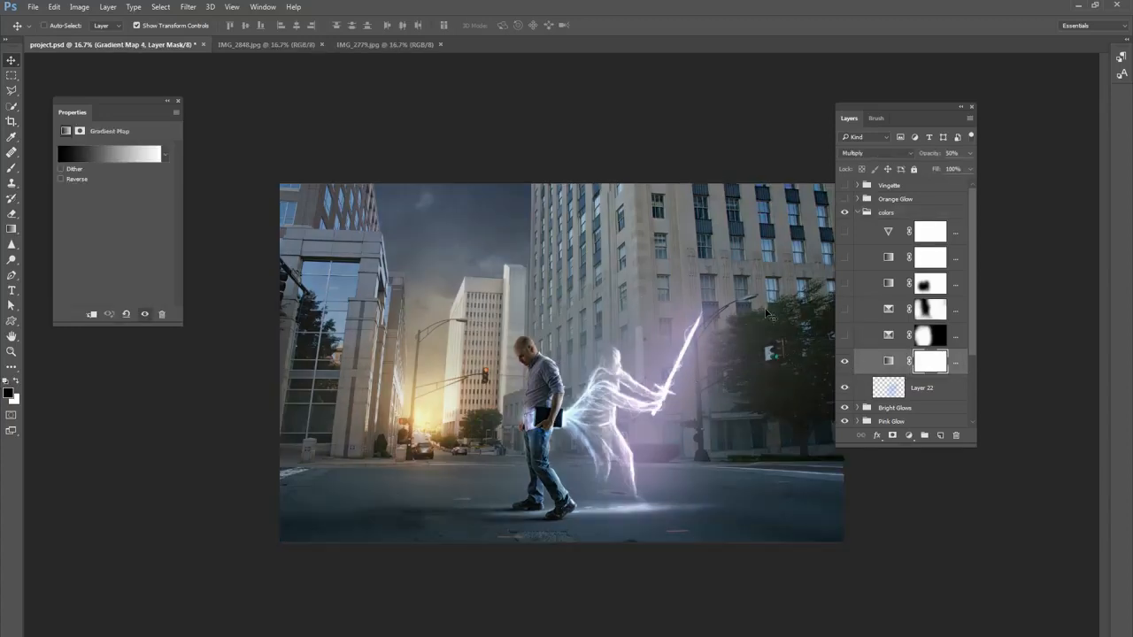
pyautogui.click(844, 335)
pyautogui.click(844, 284)
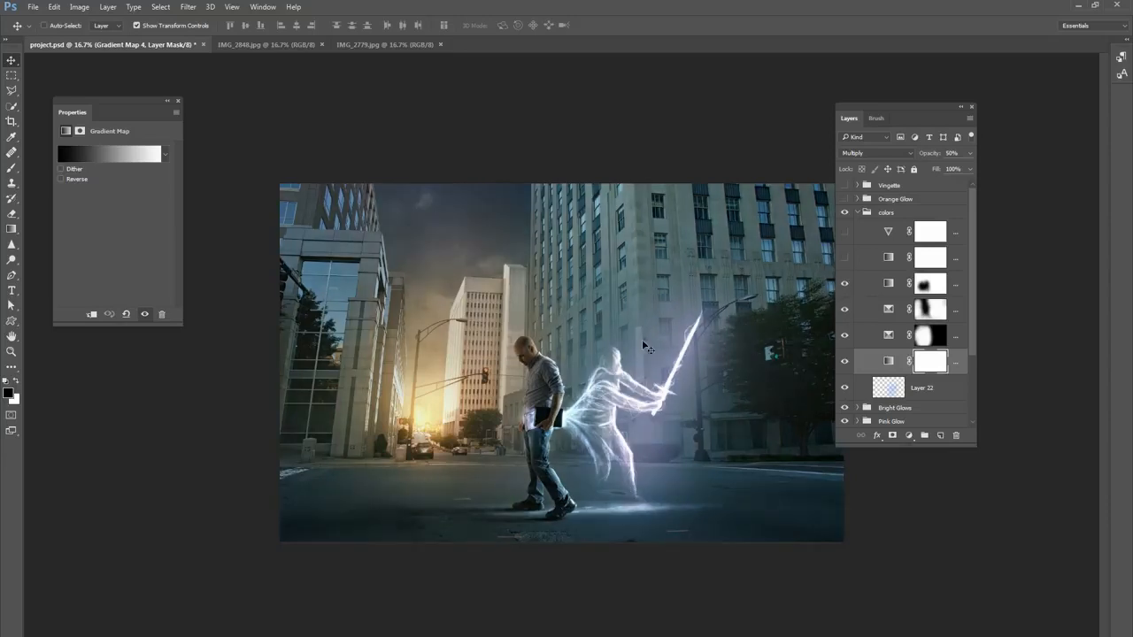
pyautogui.click(845, 257)
pyautogui.click(844, 232)
# - Collapse the colors group and compare the image with the group hidden and shown, leaving it visible
pyautogui.click(860, 214)
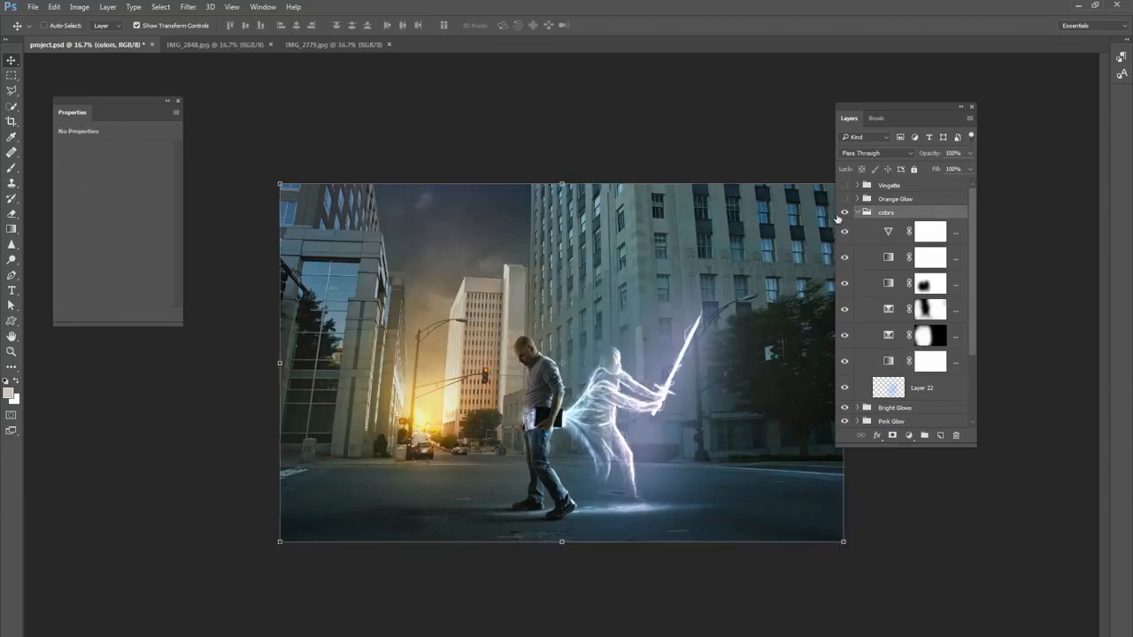
pyautogui.click(857, 213)
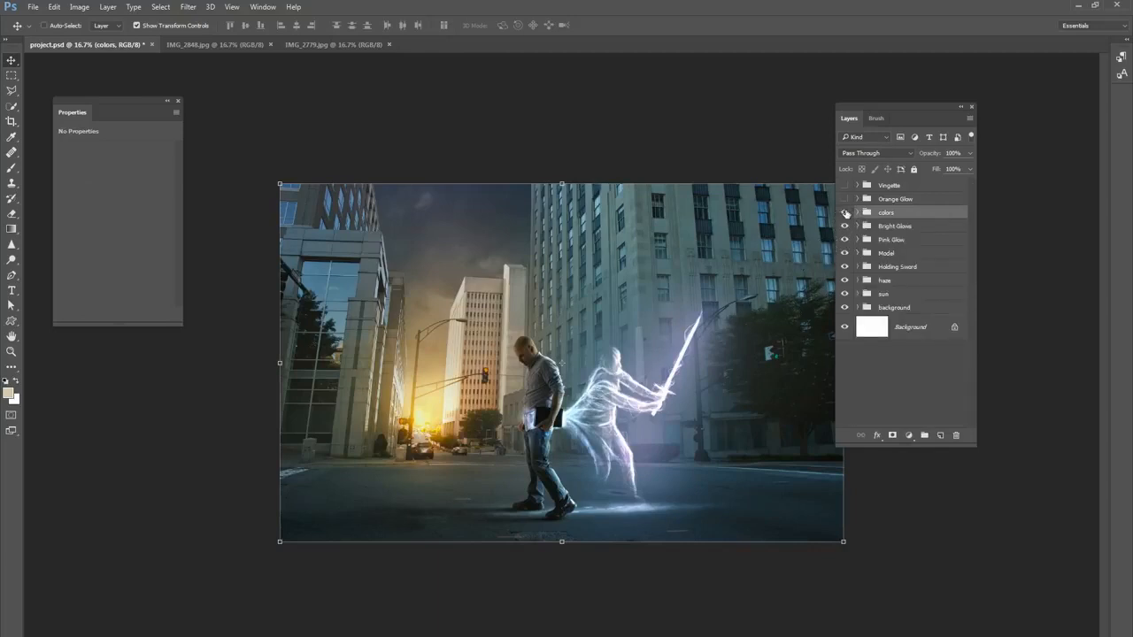
pyautogui.click(845, 213)
pyautogui.click(845, 214)
pyautogui.click(846, 214)
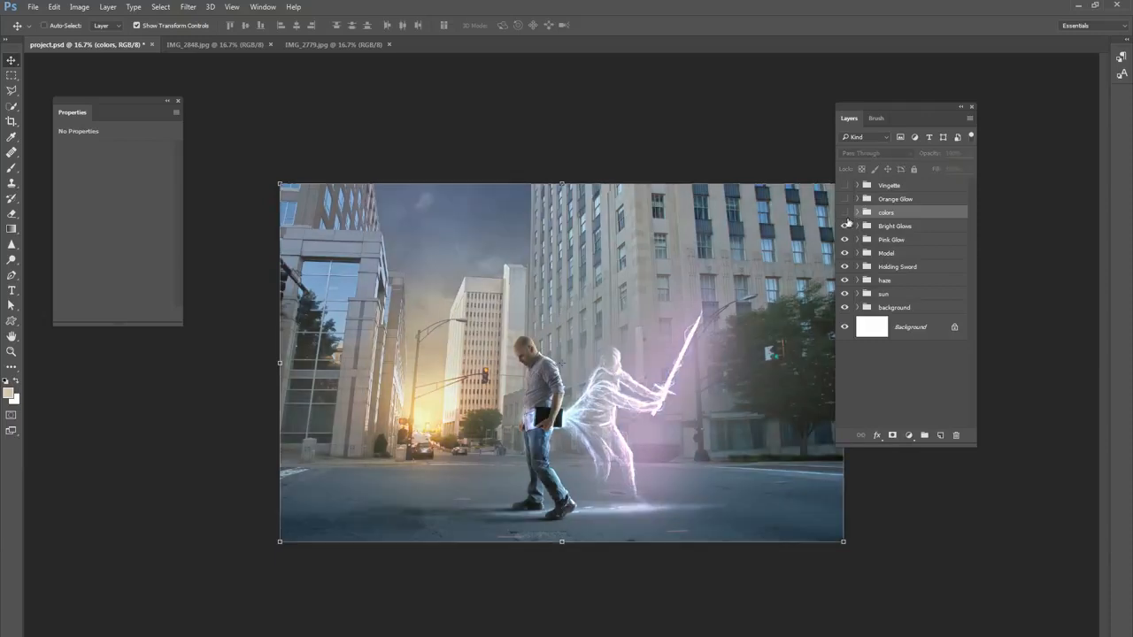
pyautogui.click(845, 214)
pyautogui.click(845, 214)
pyautogui.click(846, 214)
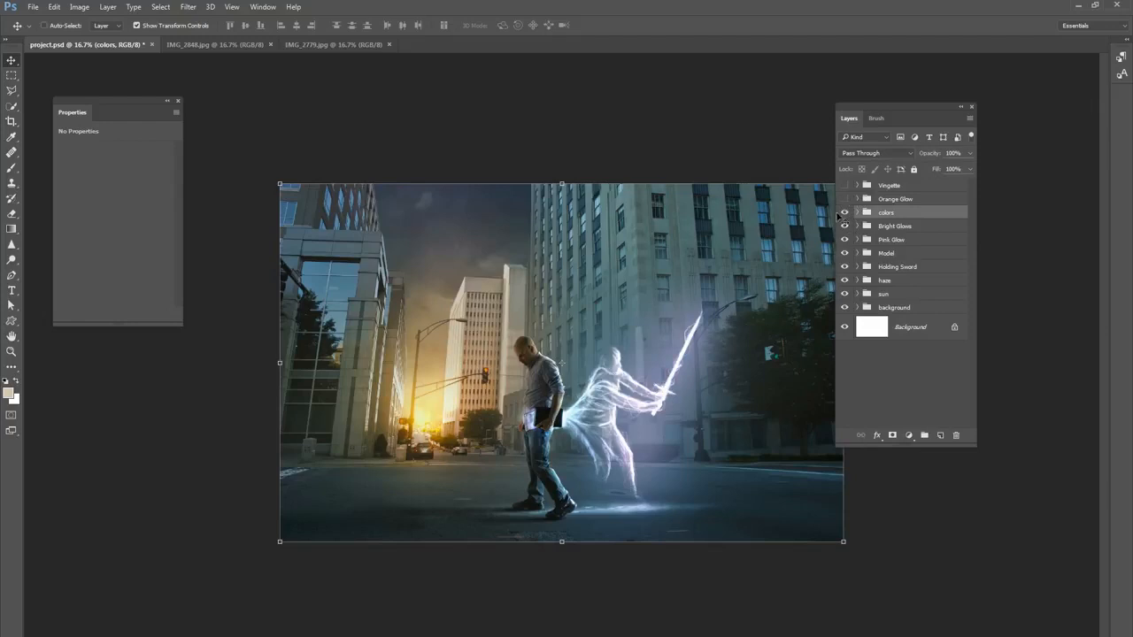
# - Show the Orange Glow group, inspect its layer, and compare the image with the group off and on
pyautogui.click(843, 199)
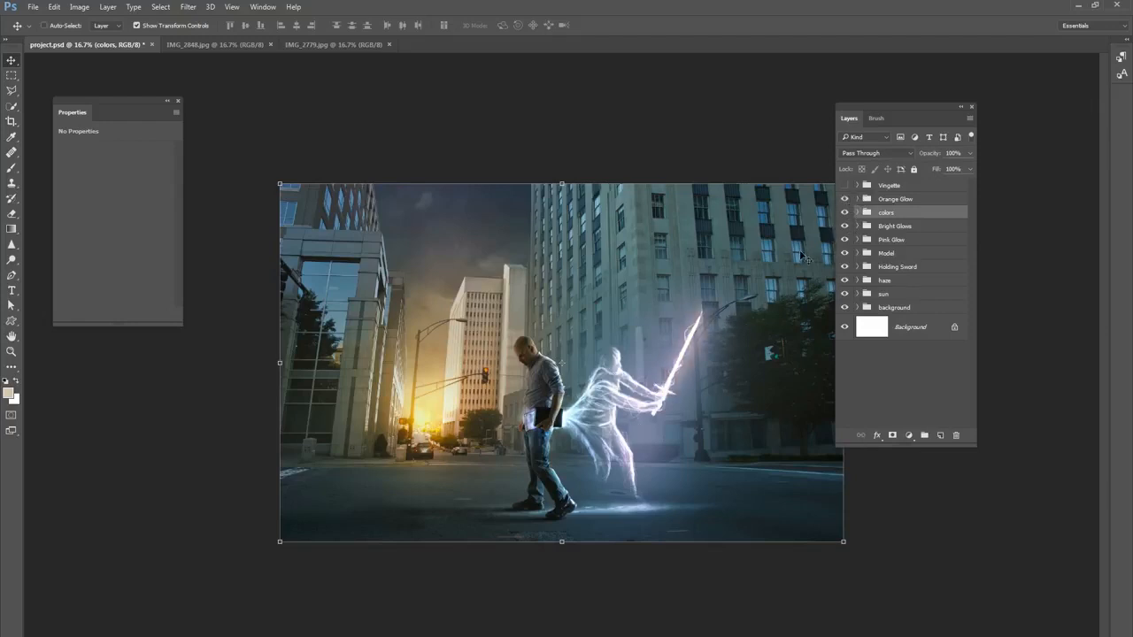
pyautogui.click(856, 199)
pyautogui.click(929, 219)
pyautogui.click(857, 199)
pyautogui.click(845, 201)
pyautogui.click(845, 201)
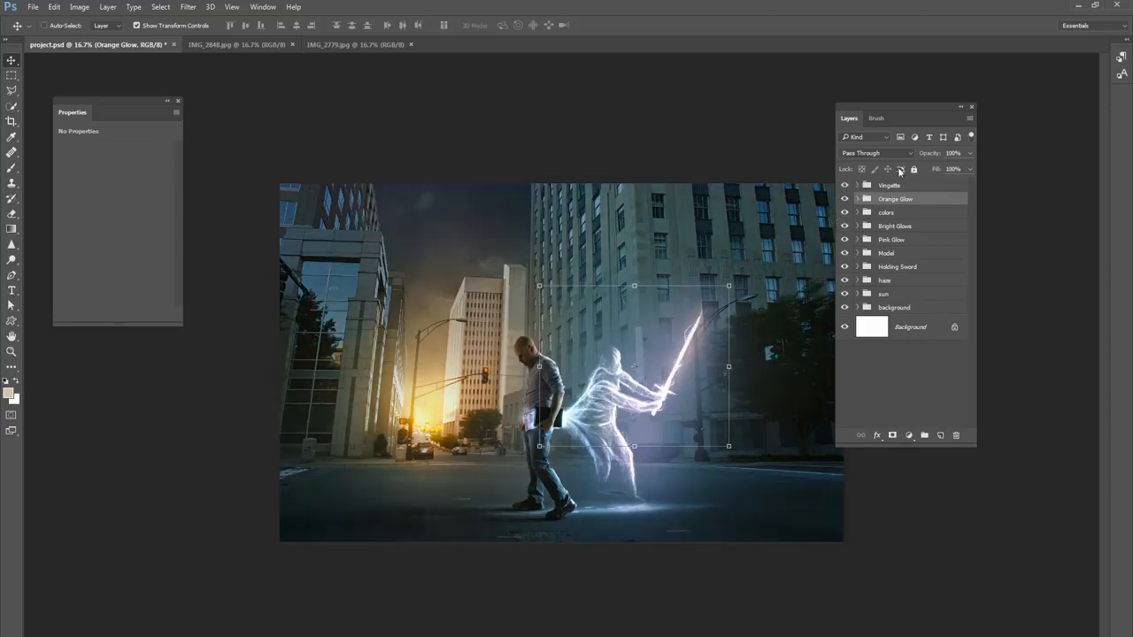
# - Examine the masked Levels adjustment in the Vingette group and compare the image with the group hidden and shown
pyautogui.click(857, 186)
pyautogui.click(937, 202)
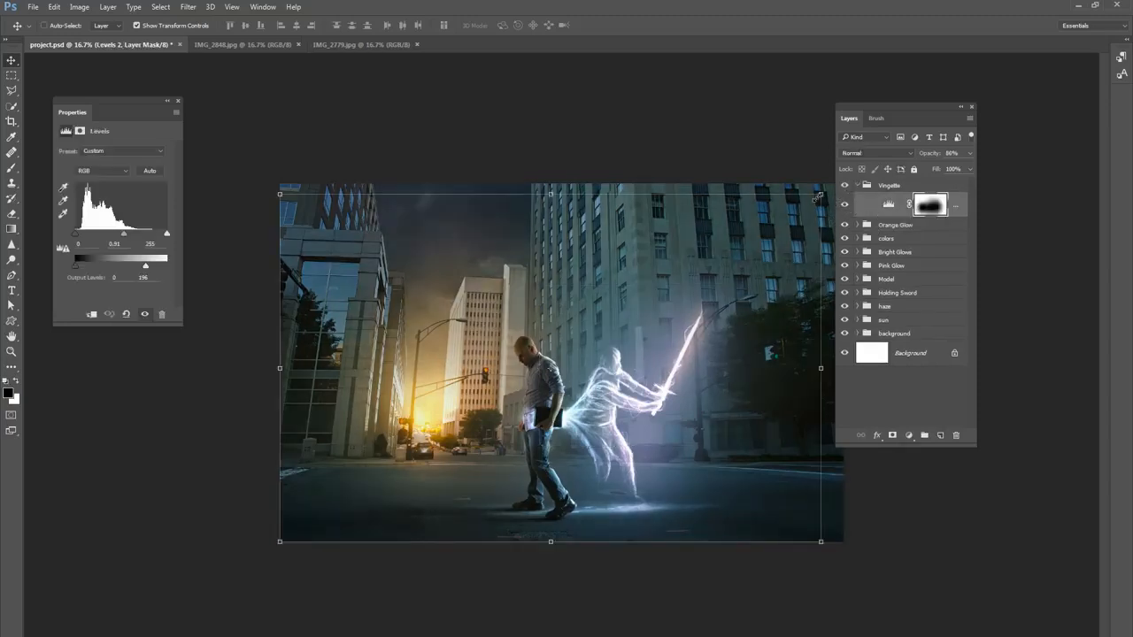
pyautogui.click(857, 186)
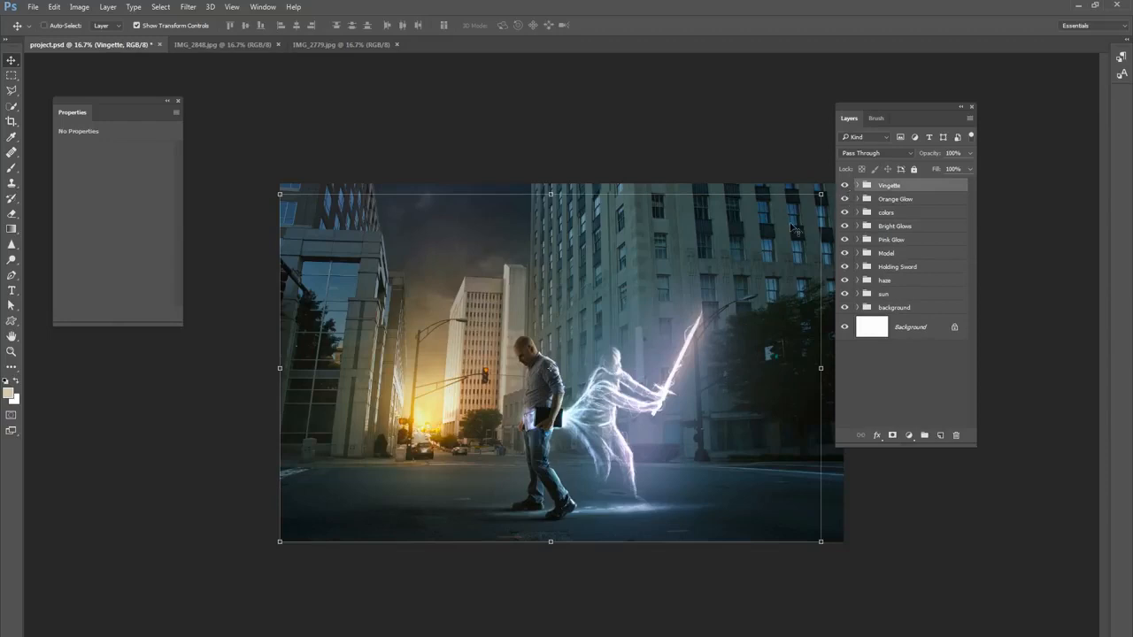
pyautogui.click(845, 185)
pyautogui.click(845, 186)
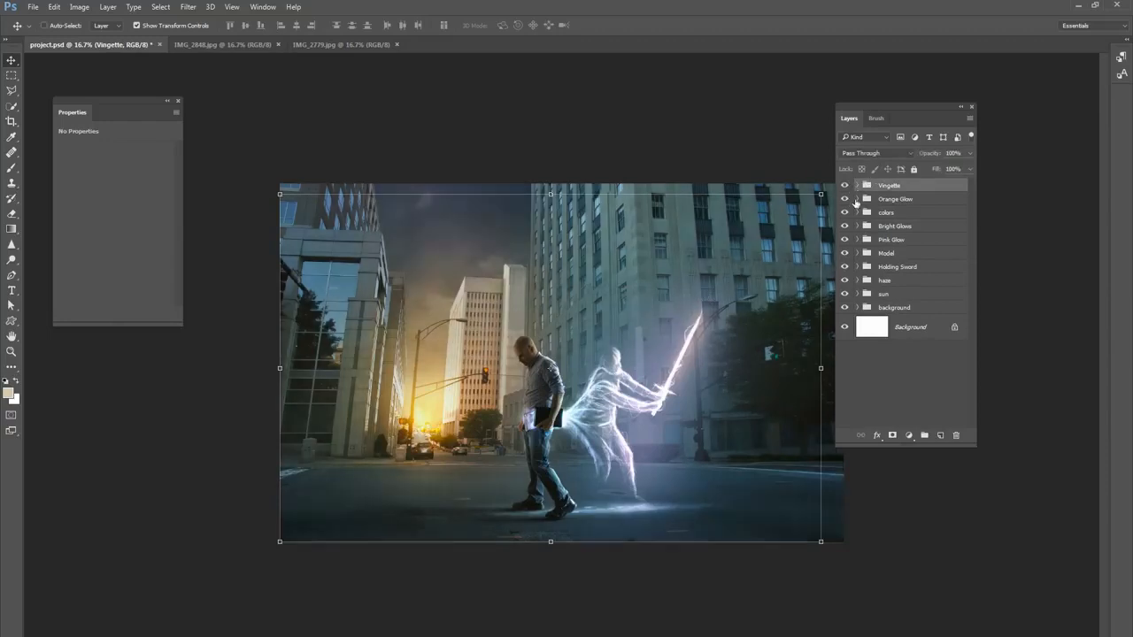
pyautogui.click(847, 187)
pyautogui.click(846, 186)
# - Move the Layers panel clear of the image and hide every group above the background group
pyautogui.moveTo(893, 109); pyautogui.dragTo(940, 105)
pyautogui.moveTo(893, 238); pyautogui.dragTo(893, 290)
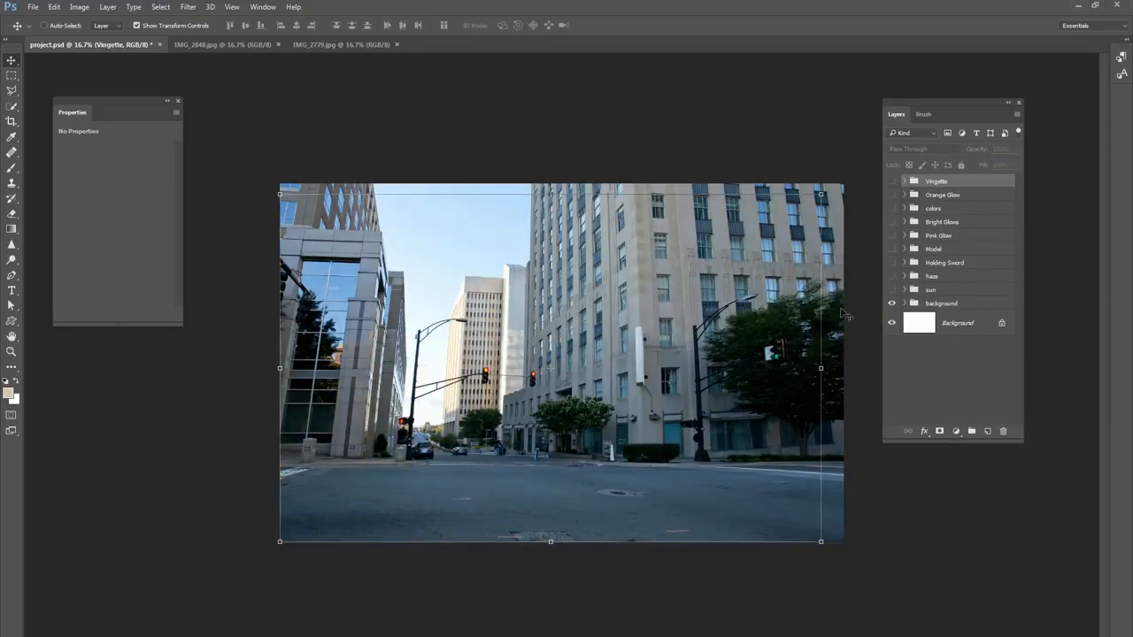
# - Show the groups one after another, starting with sun, Model, Holding Sword and haze and ending with Vingette
pyautogui.click(892, 289)
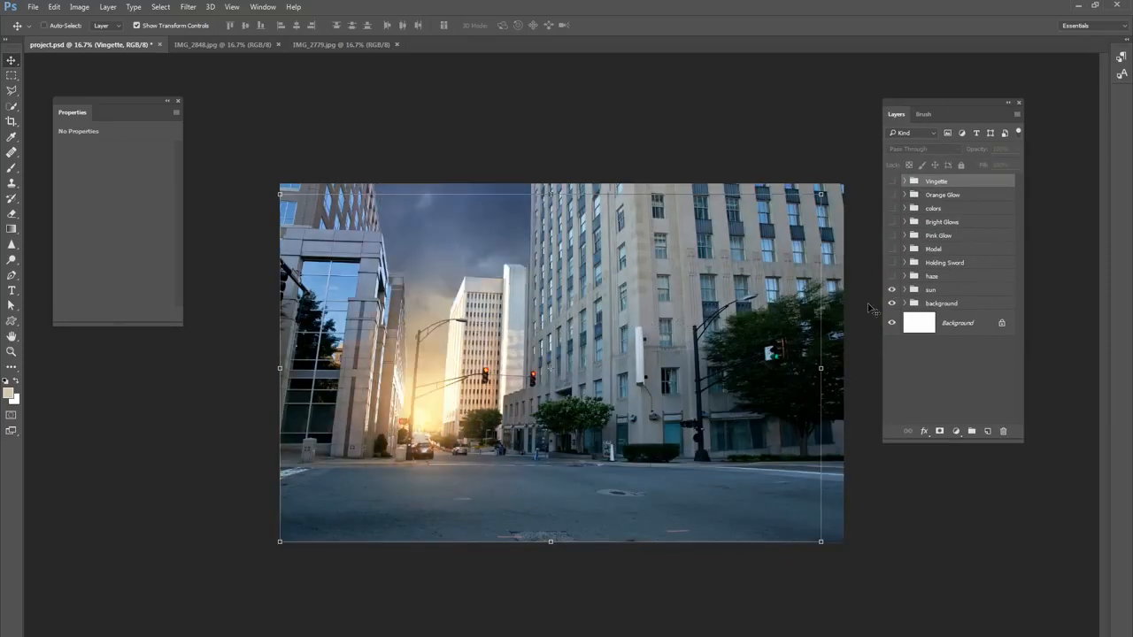
pyautogui.click(894, 250)
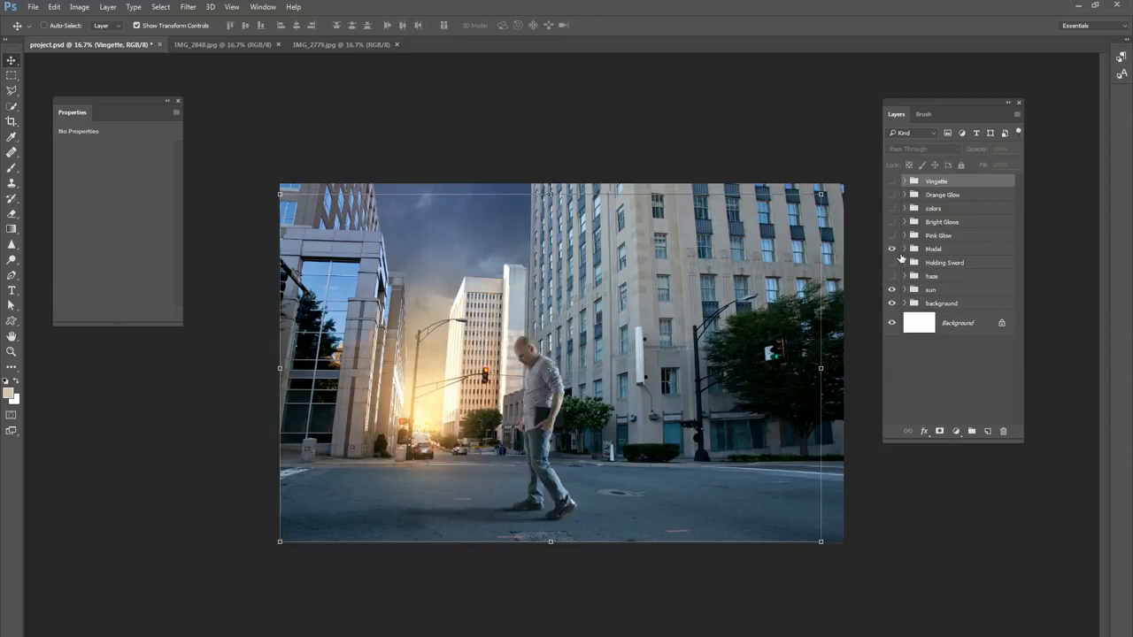
pyautogui.click(892, 263)
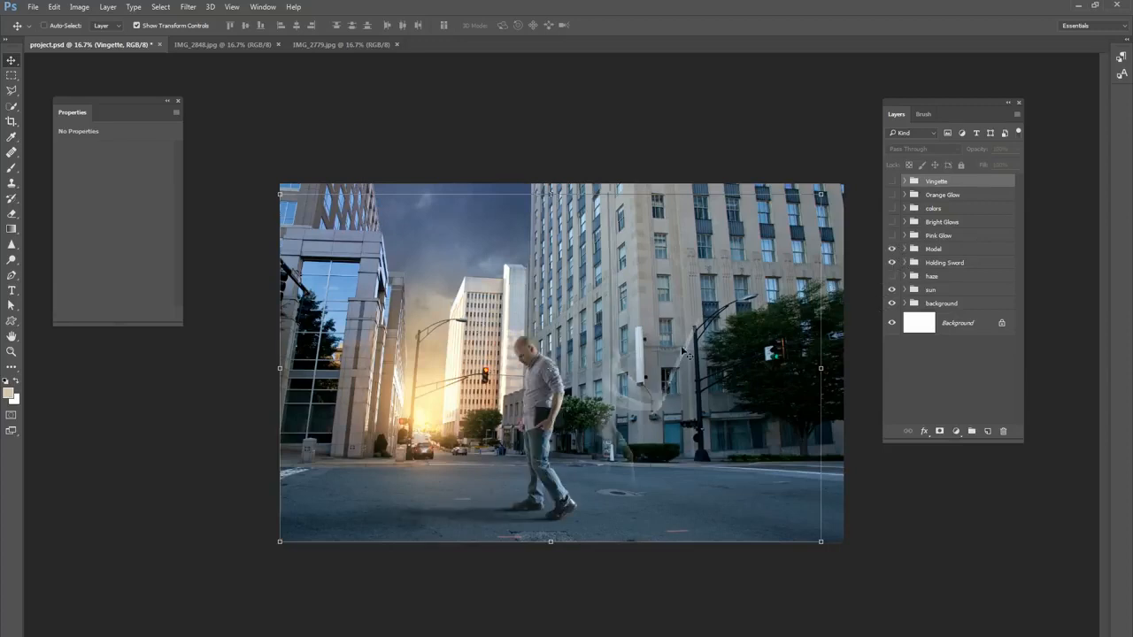
pyautogui.click(892, 277)
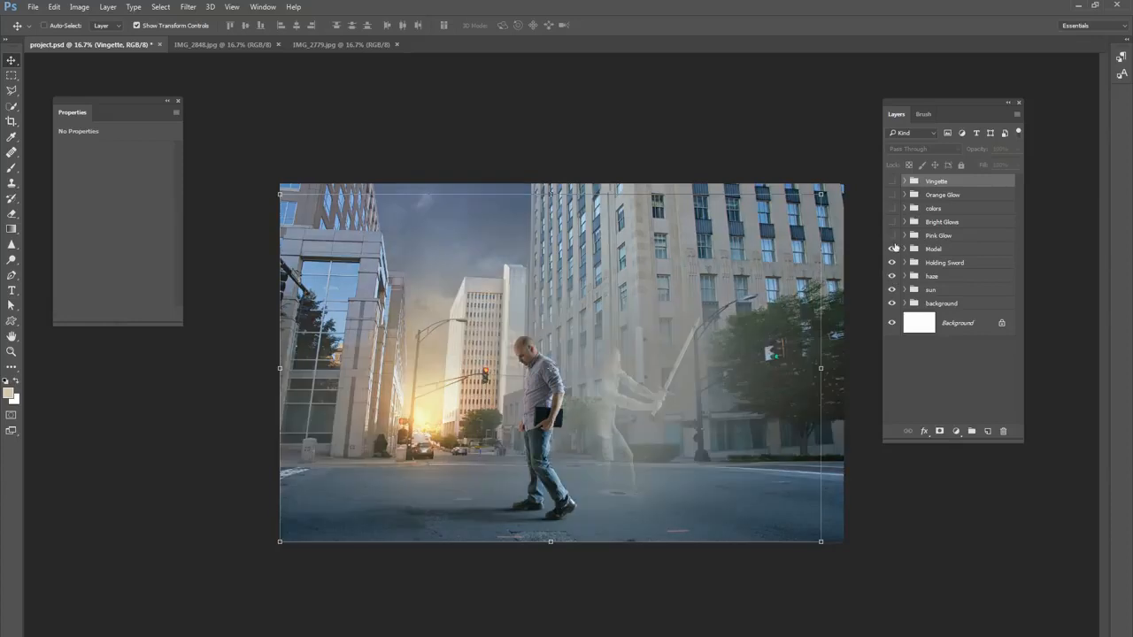
pyautogui.click(892, 236)
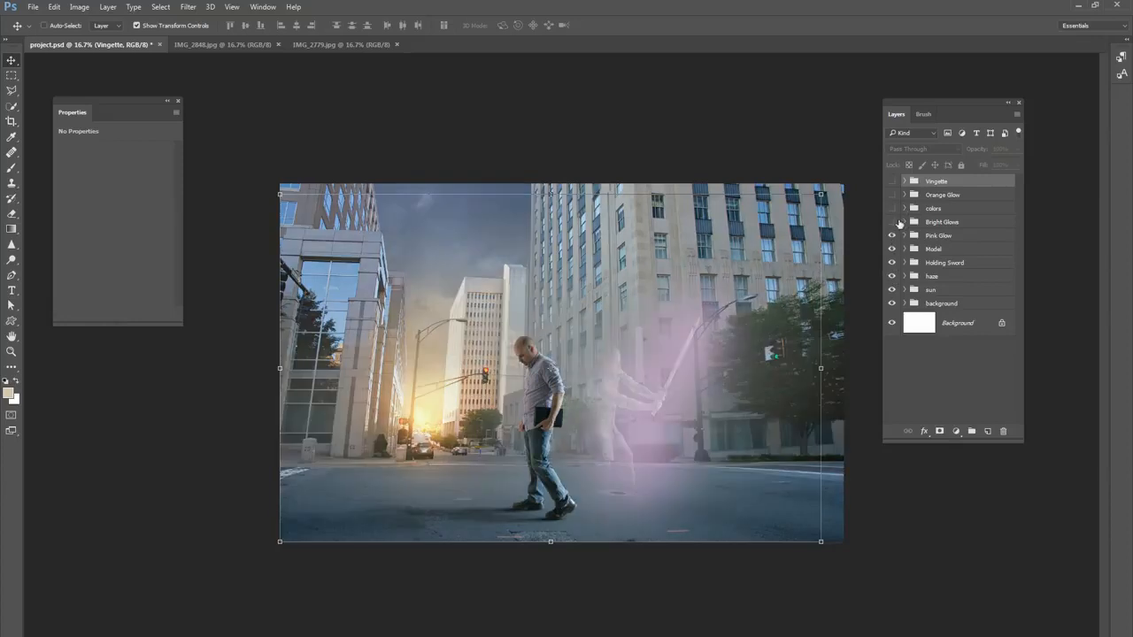
pyautogui.click(892, 222)
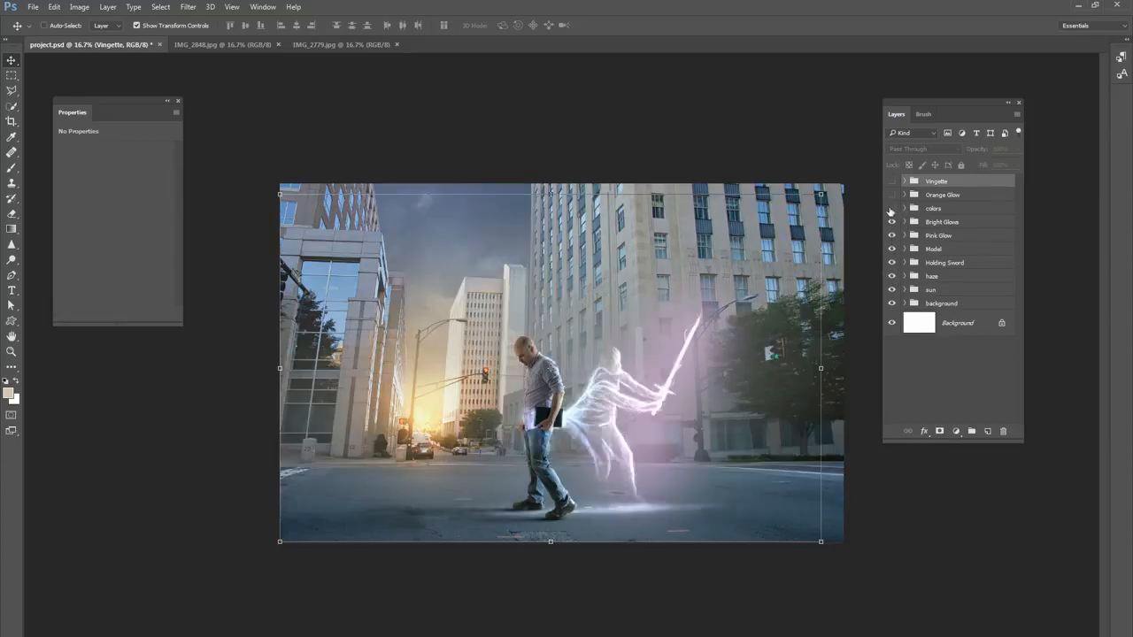
pyautogui.click(892, 209)
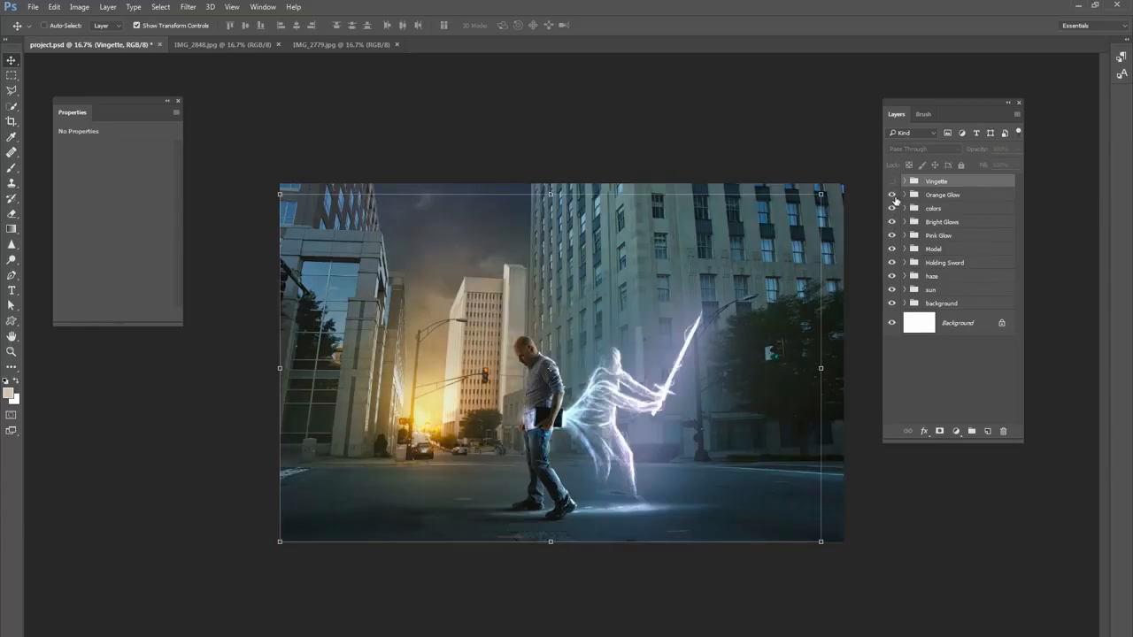
pyautogui.click(893, 181)
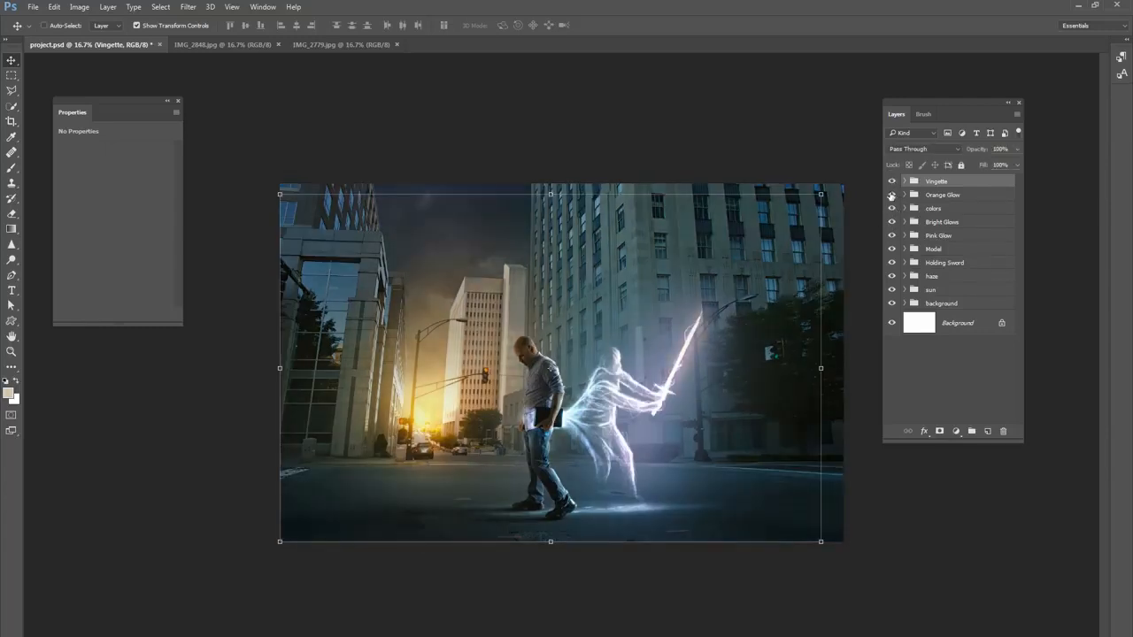